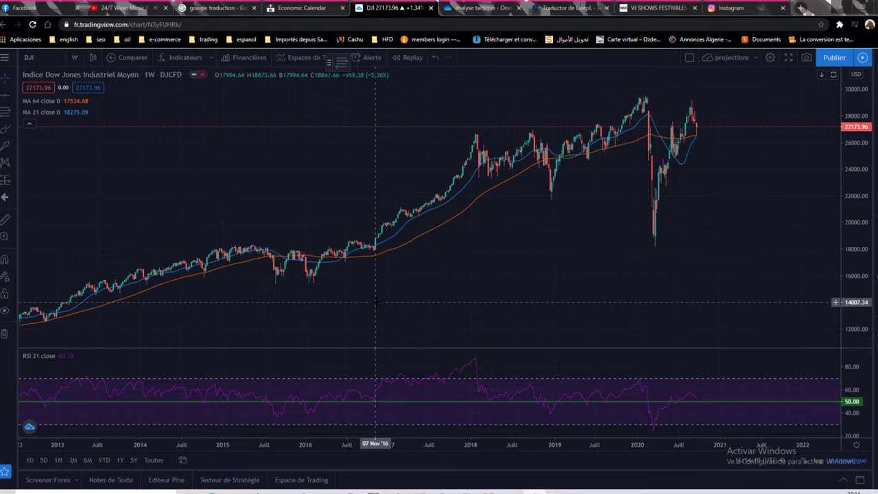
Switch to the EURO AREA workbook in Excel and review the total, growth and inflation scores in its matrix
mouse_move(466, 491)
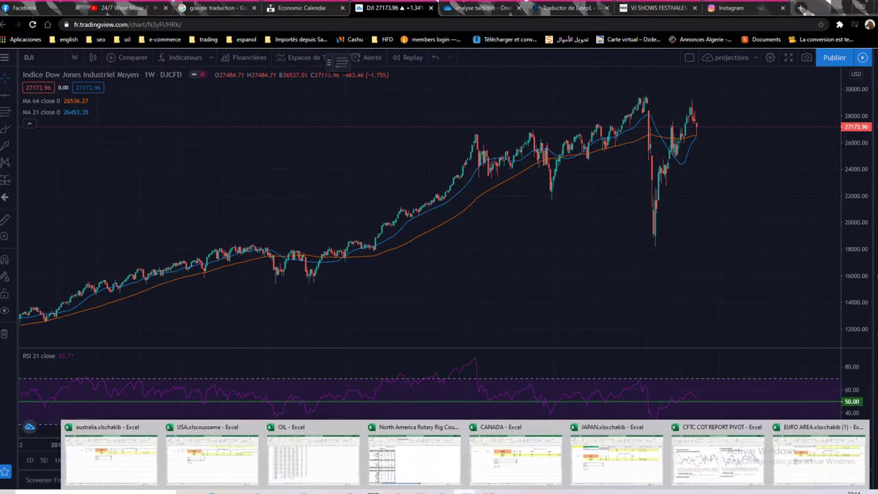
click(801, 452)
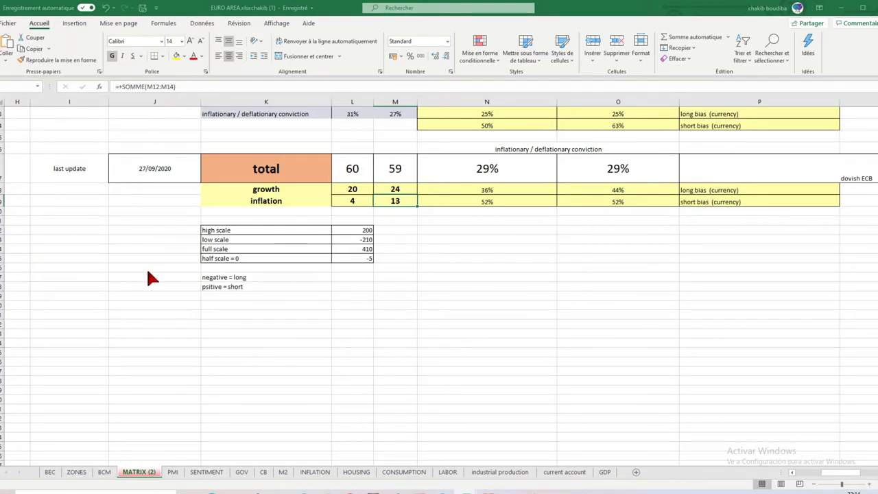
click(397, 171)
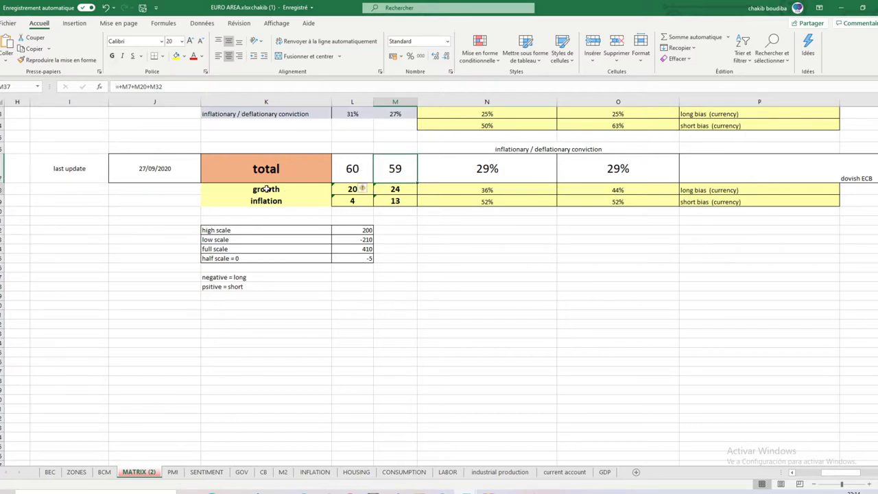
key(Down)
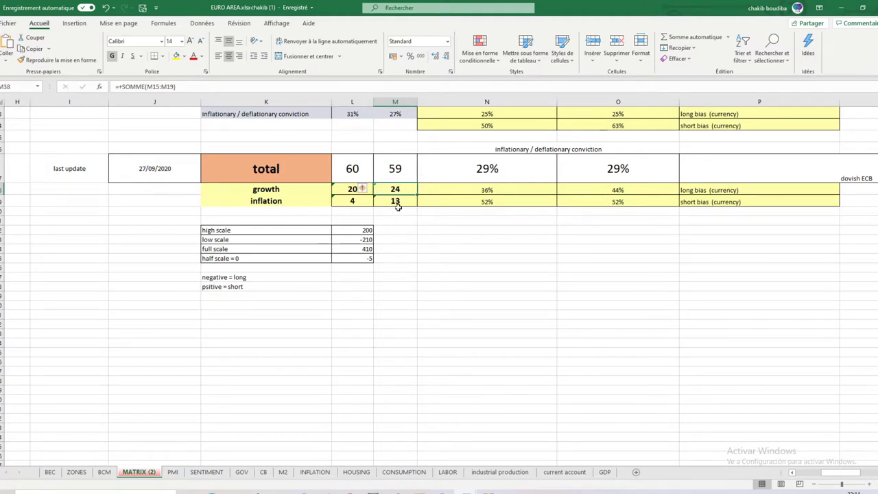
key(Down)
key(Left)
key(Left)
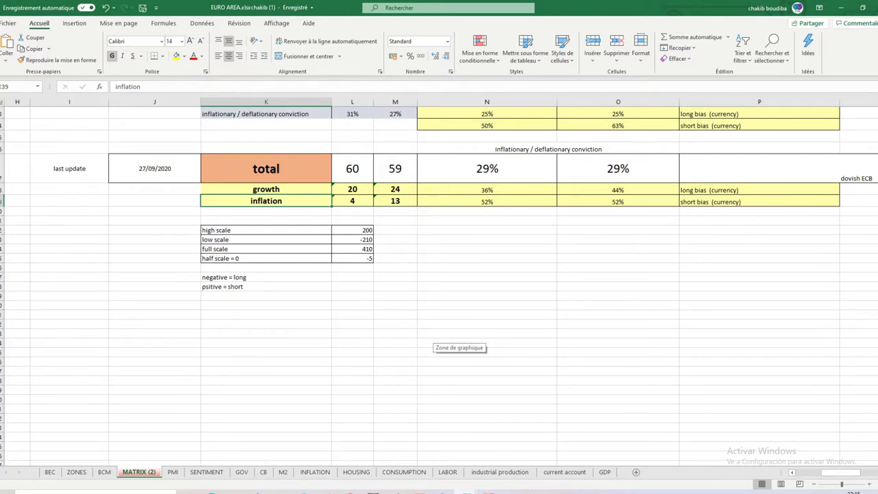
Bring up the USA workbook and compare the two total, growth and inflation scores in its matrix
click(467, 492)
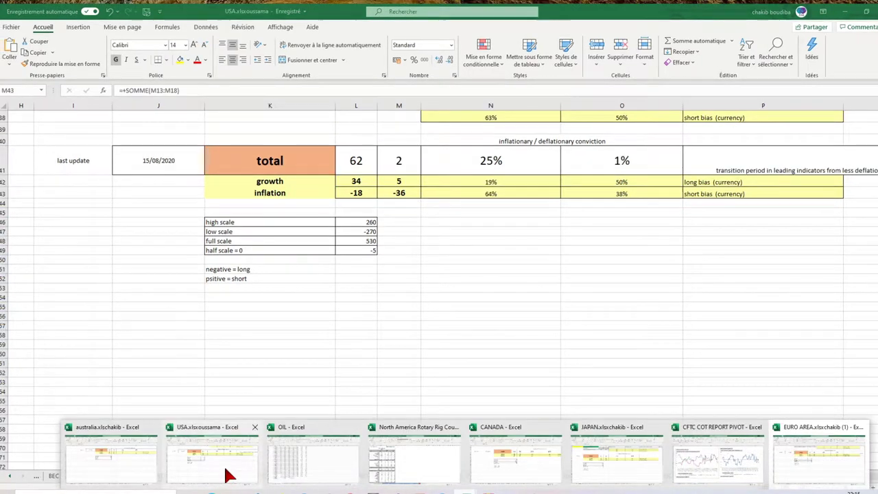
click(226, 469)
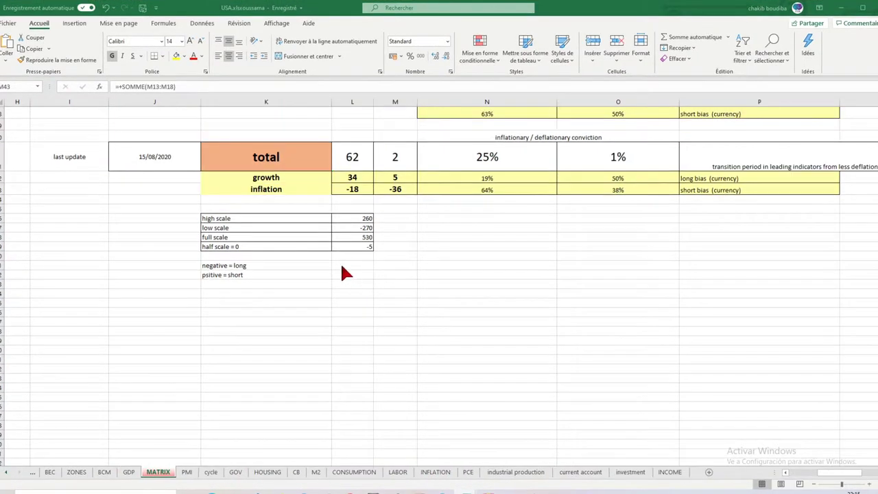
click(395, 158)
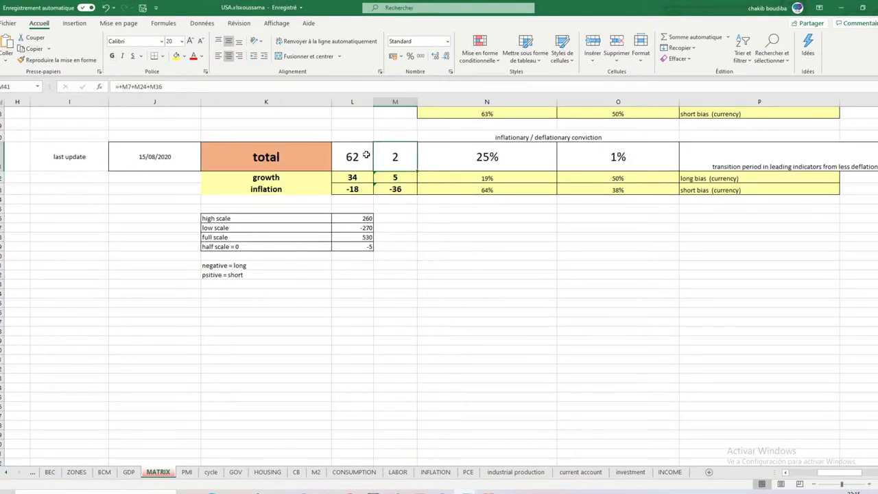
click(352, 156)
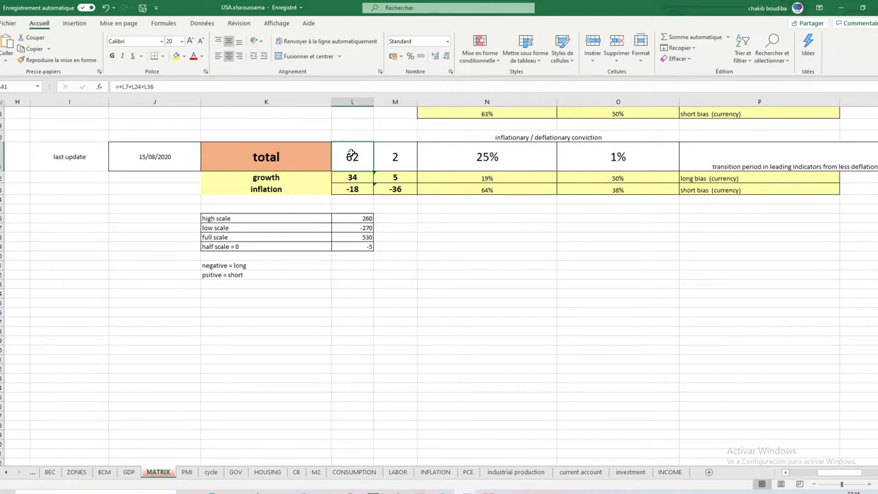
click(393, 179)
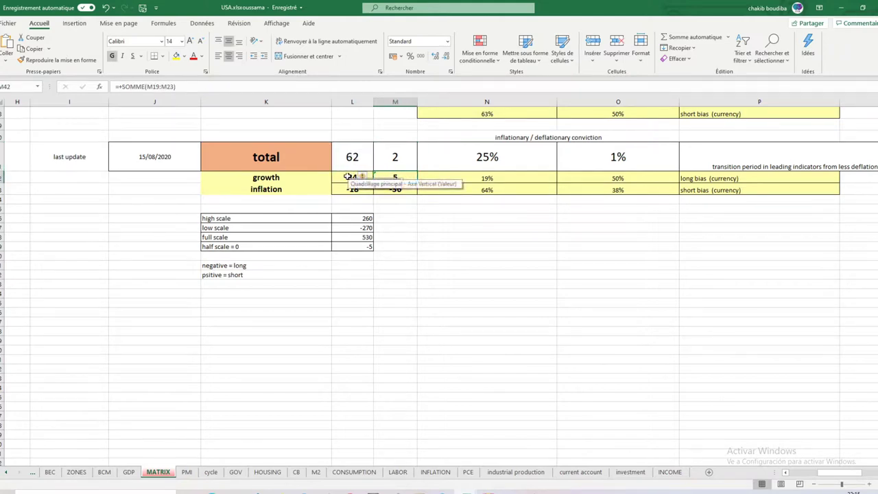
click(393, 191)
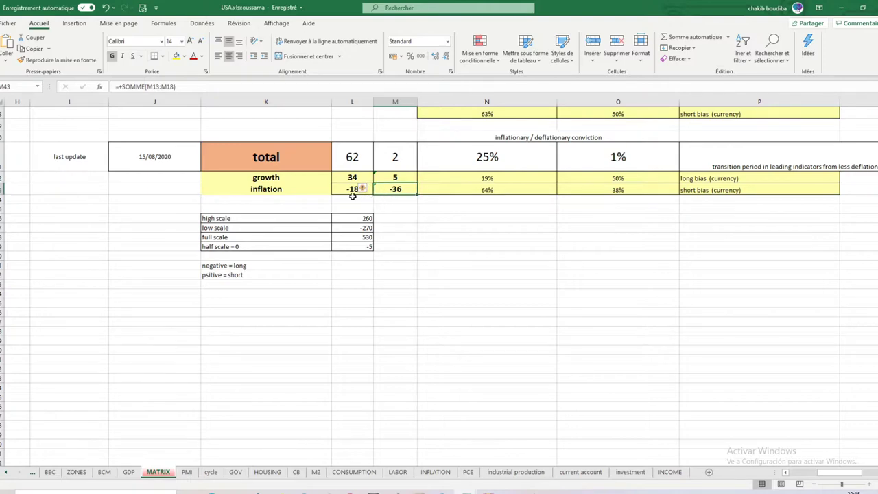
click(347, 190)
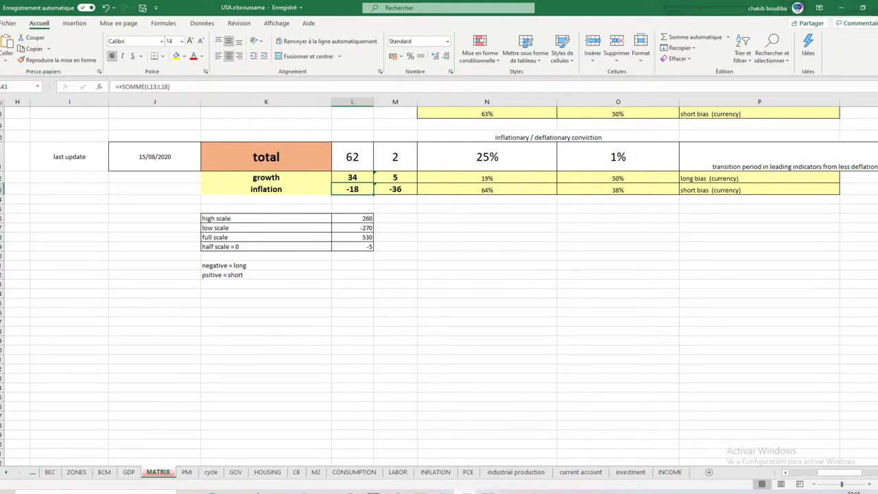
Bring up the CANADA workbook and compare both columns of total, growth and inflation scores
click(466, 491)
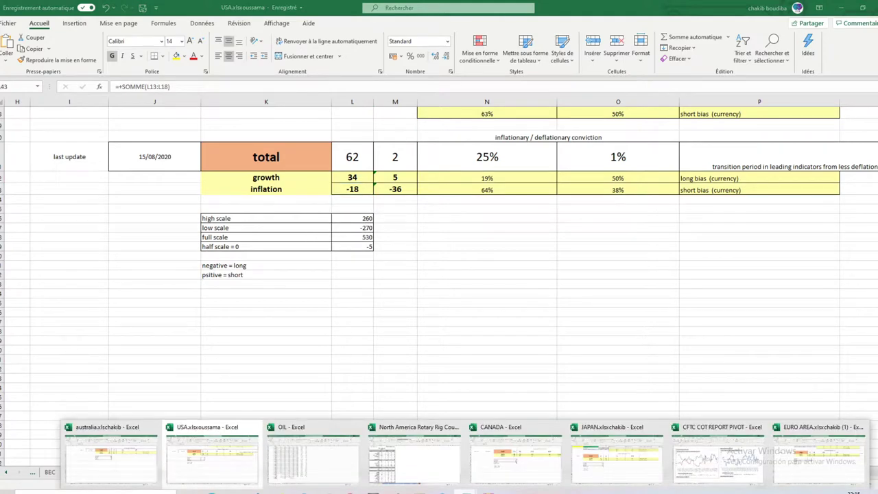
click(496, 466)
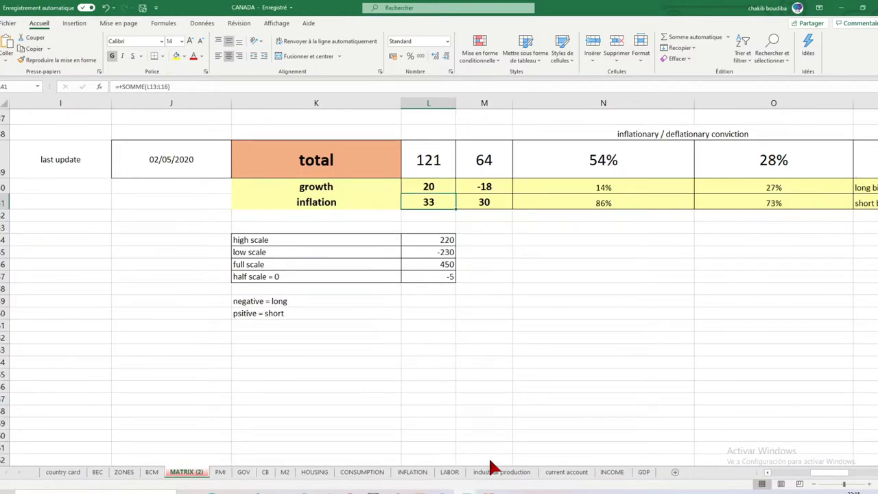
click(475, 167)
click(431, 165)
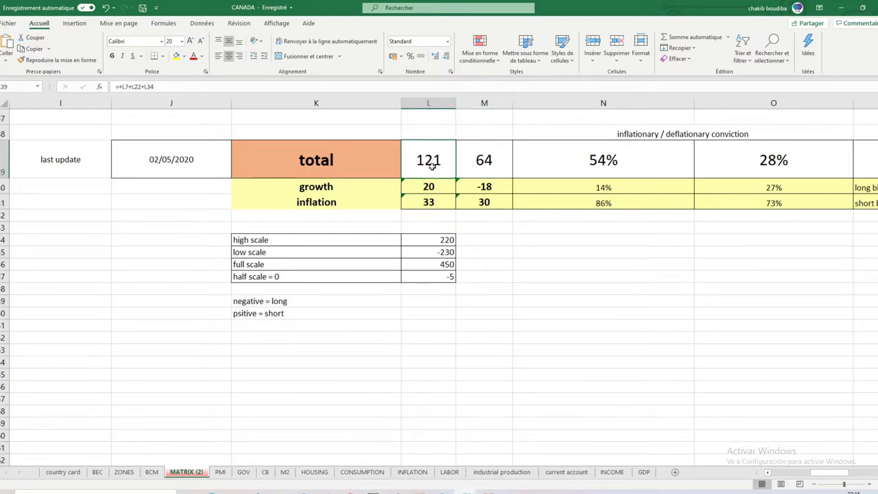
click(483, 190)
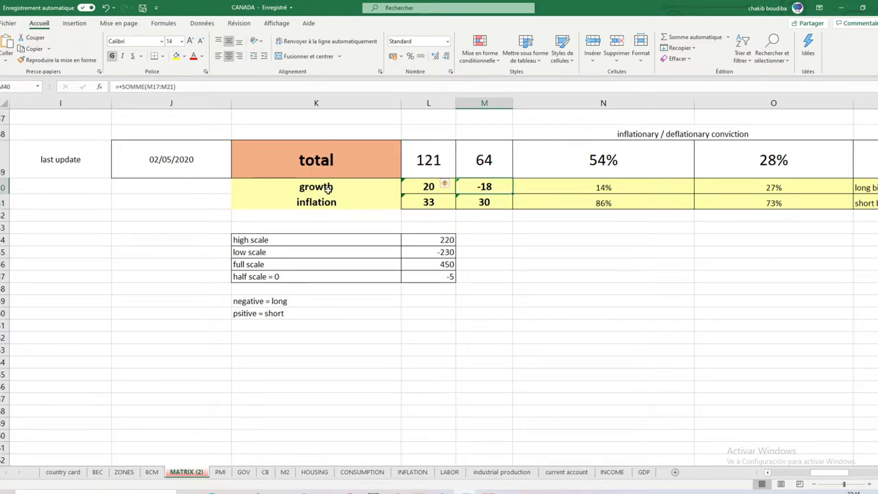
click(421, 186)
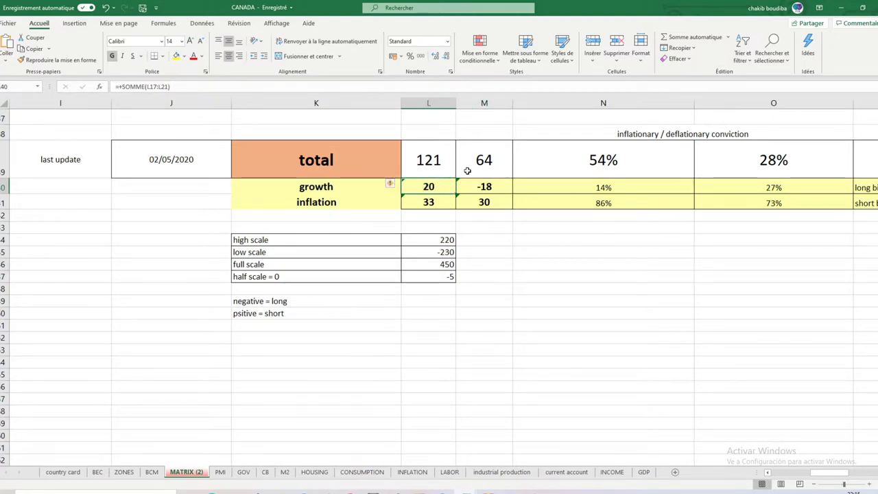
click(482, 203)
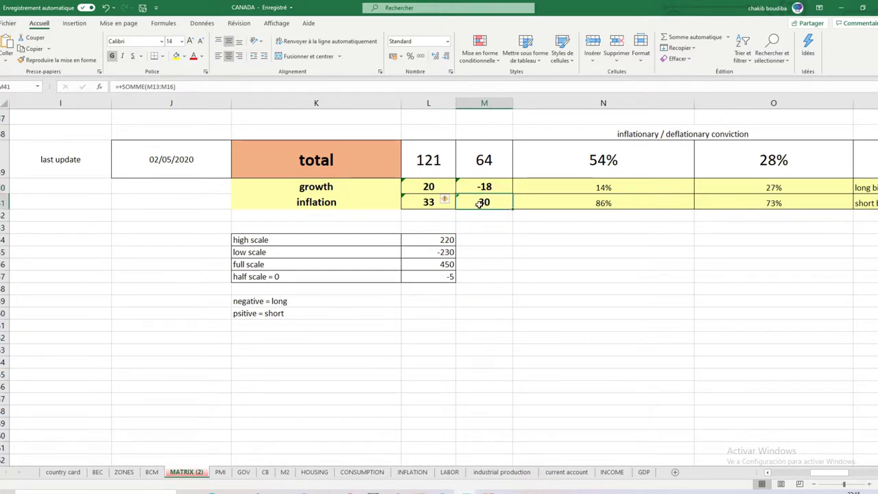
click(405, 199)
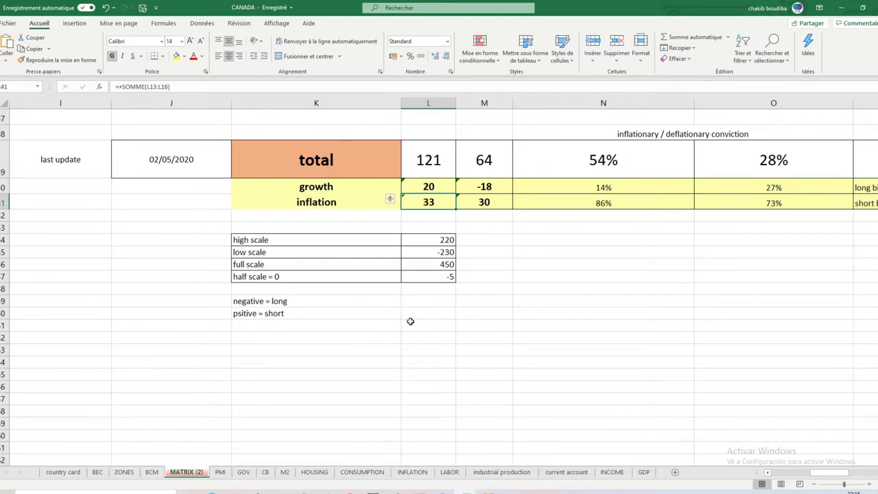
Bring up the australia workbook and review the matrix total along with its growth and inflation scores
mouse_move(466, 492)
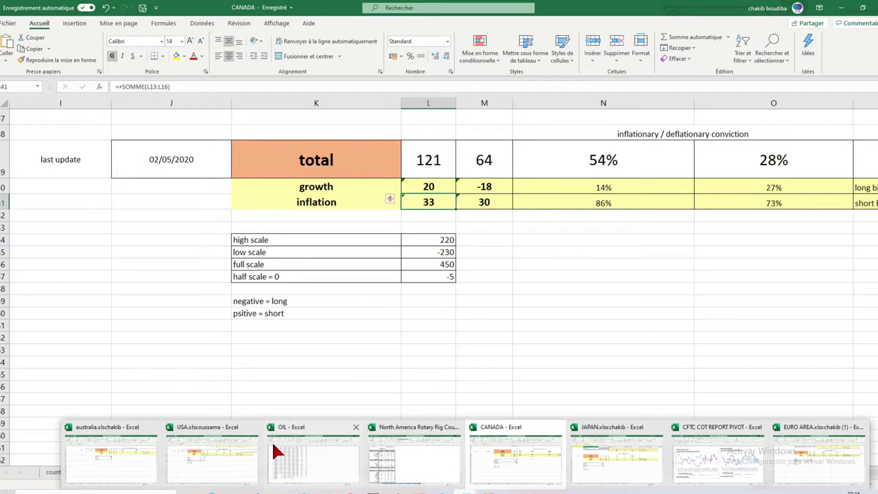
click(96, 456)
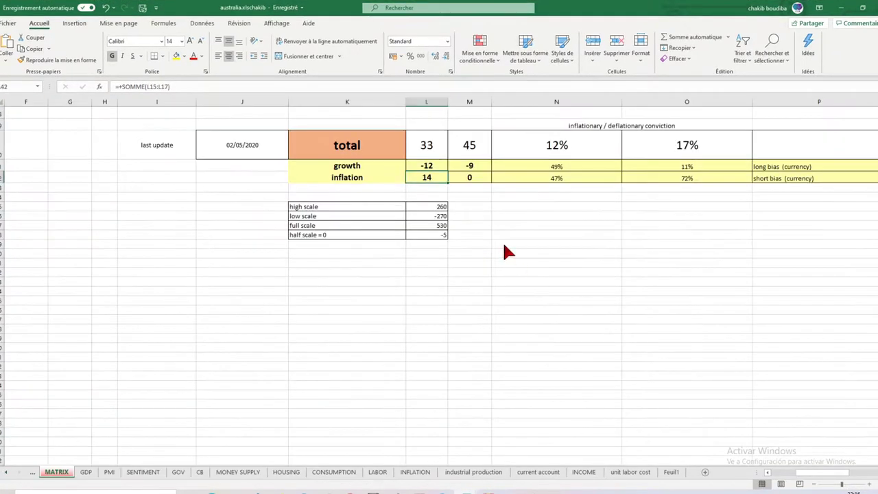
click(474, 155)
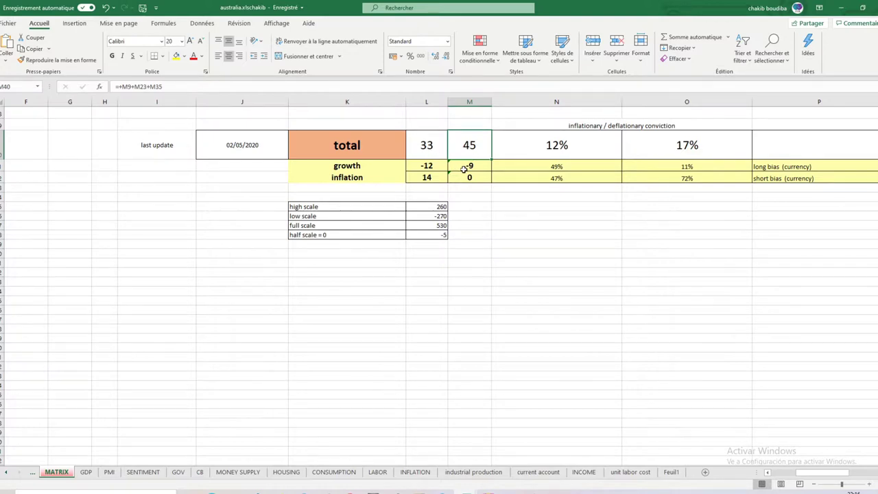
click(467, 167)
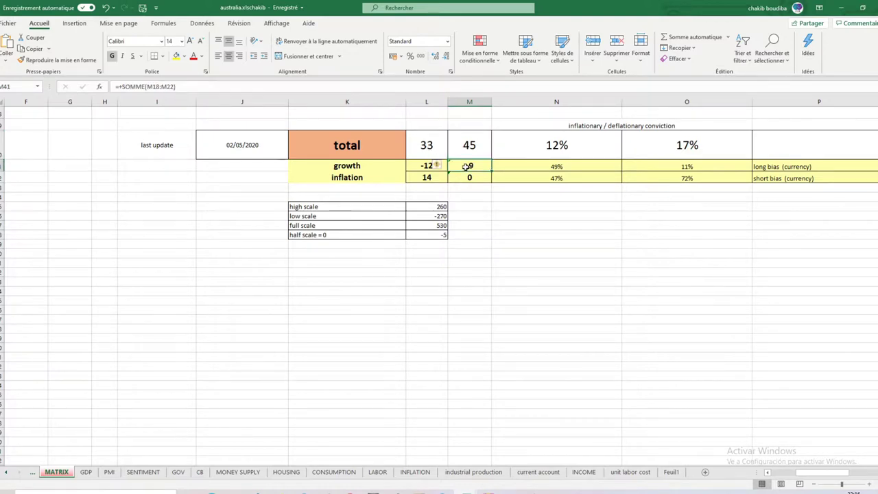
click(426, 165)
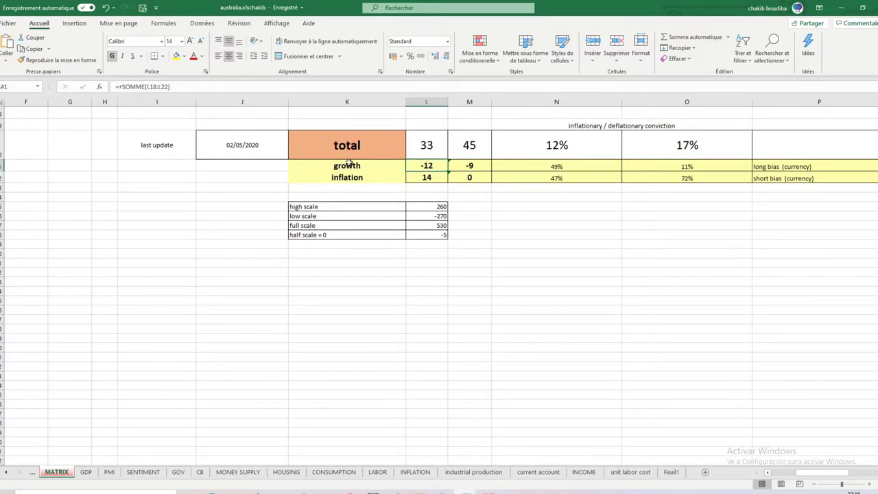
click(471, 179)
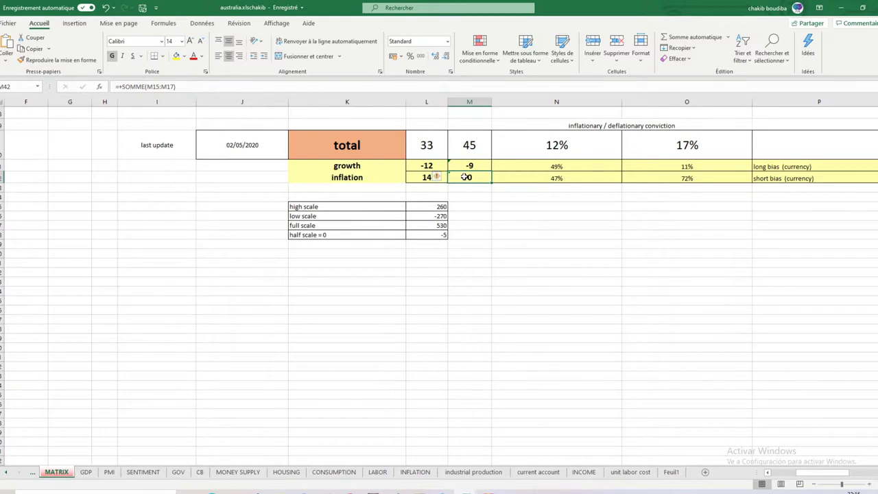
click(426, 178)
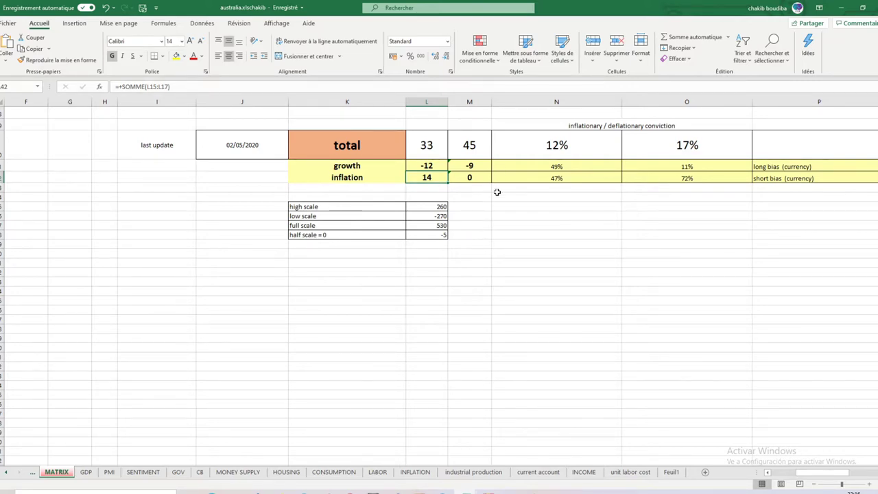
Bring up the JAPAN workbook and compare the total, growth and inflation scores across both matrix columns
click(467, 491)
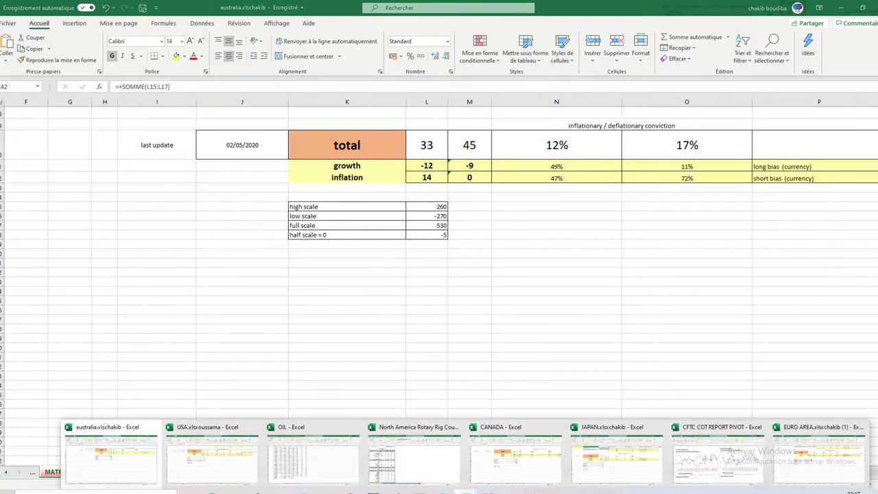
click(605, 449)
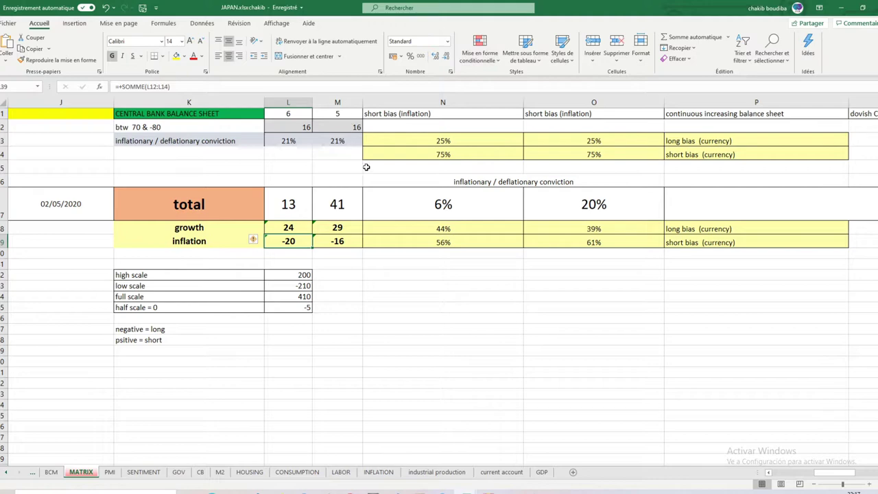
click(346, 207)
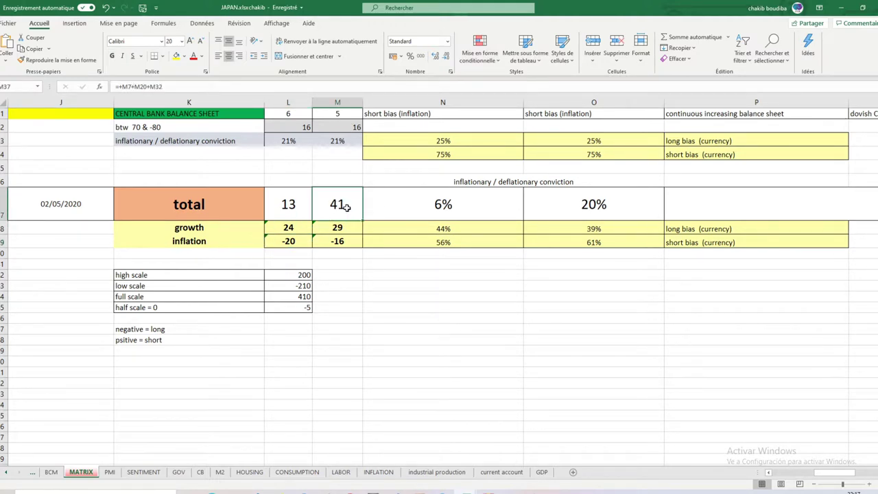
click(287, 205)
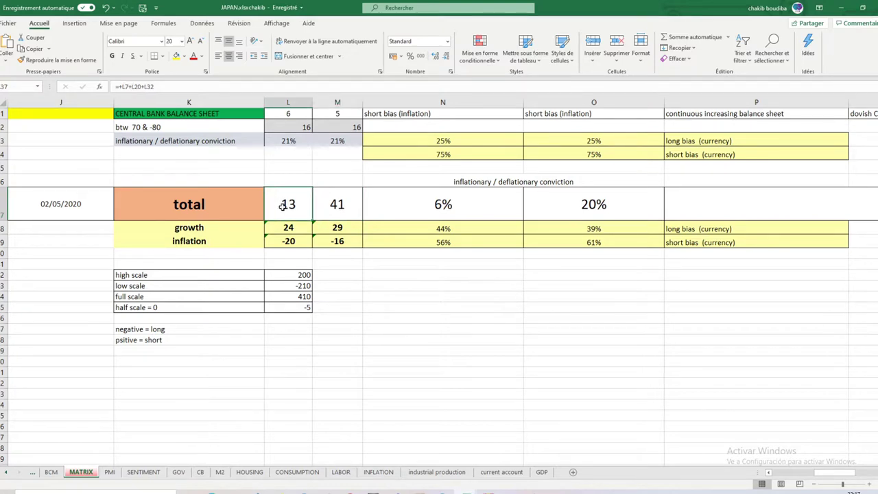
click(332, 226)
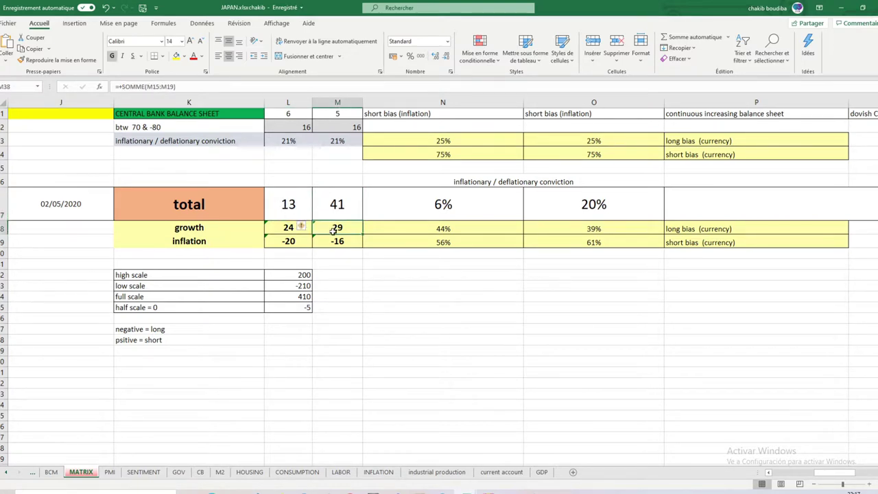
click(278, 231)
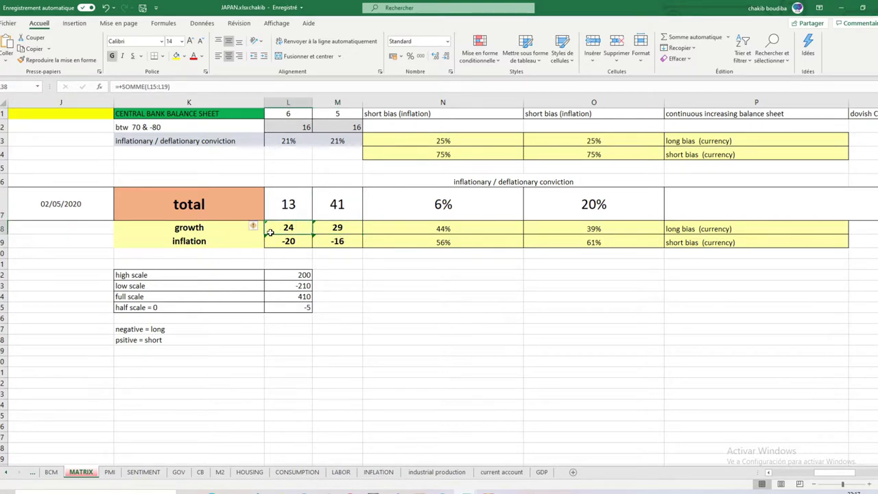
click(333, 242)
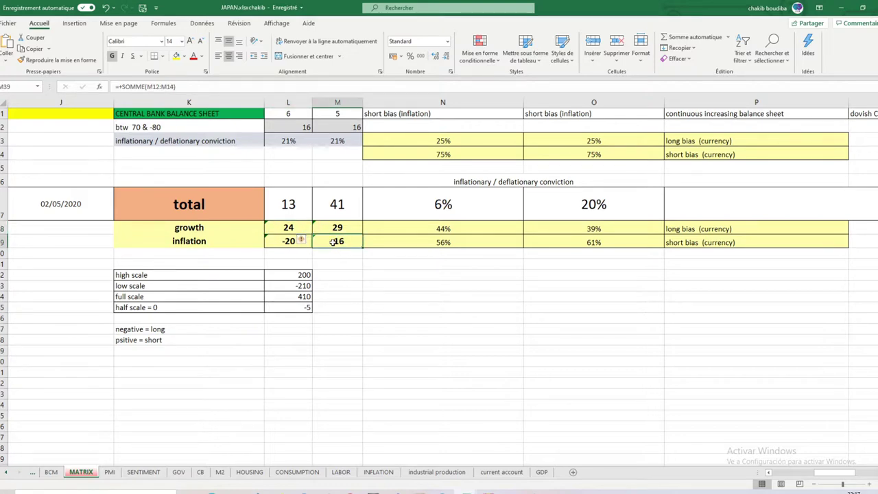
click(281, 245)
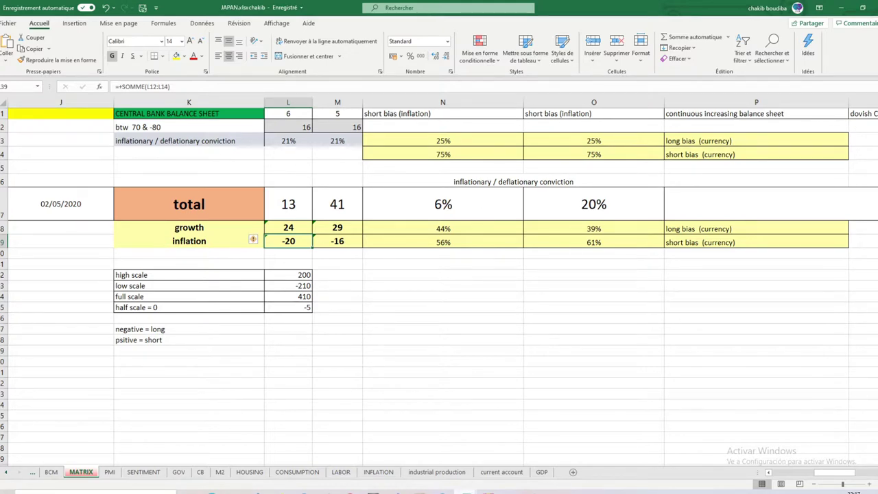
mouse_move(466, 491)
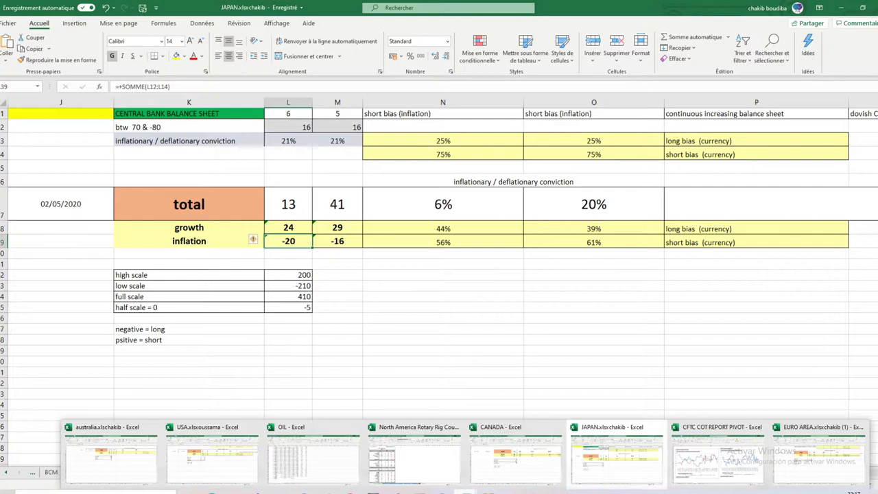
Switch to the TradingView chart, load the DXY dollar index from the watchlist and set its interval to 1 day
click(131, 456)
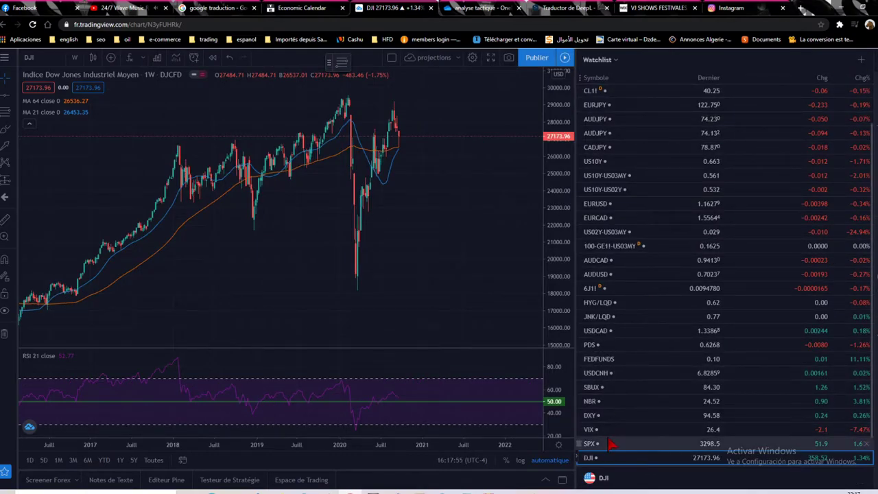
click(626, 416)
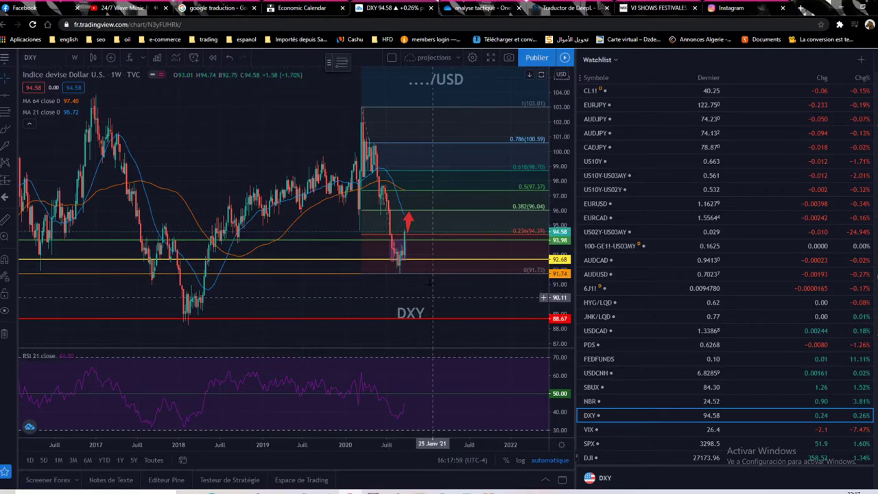
scroll(411, 274, up, 4)
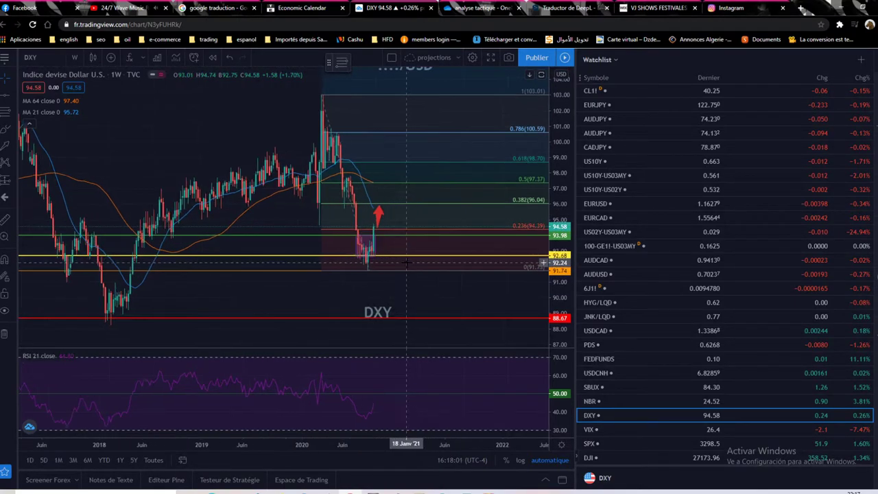
scroll(317, 308, up, 2)
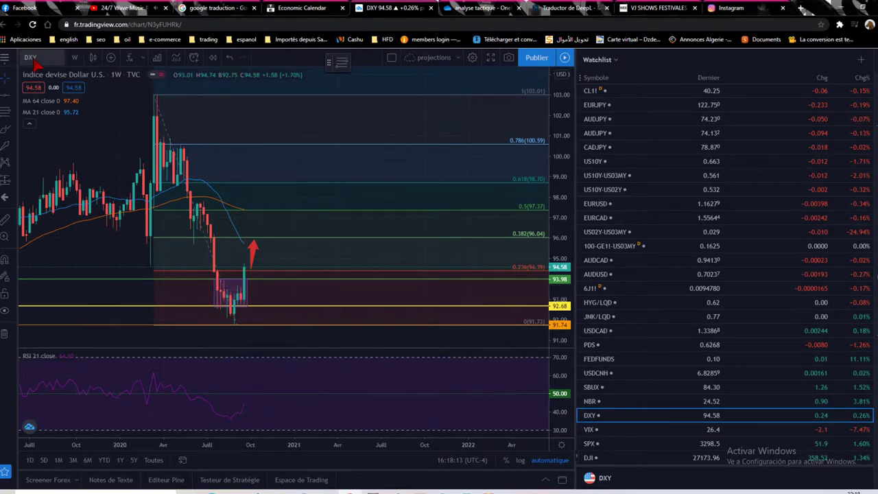
click(74, 57)
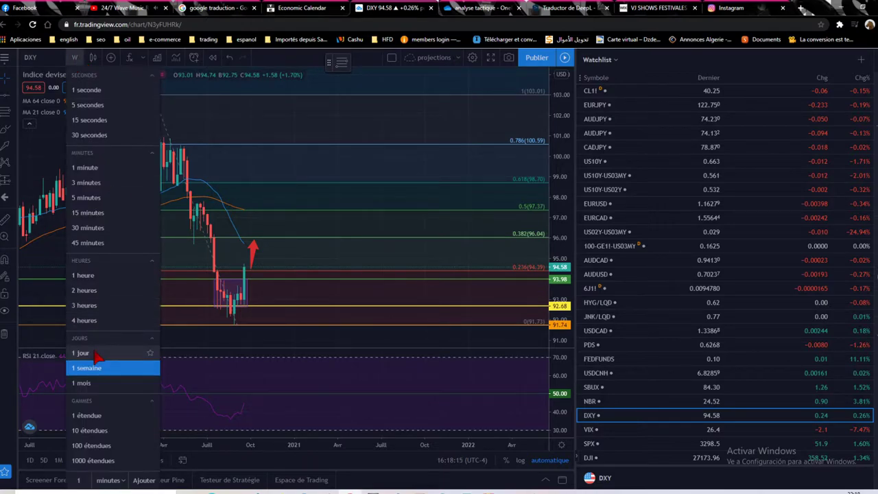
click(97, 353)
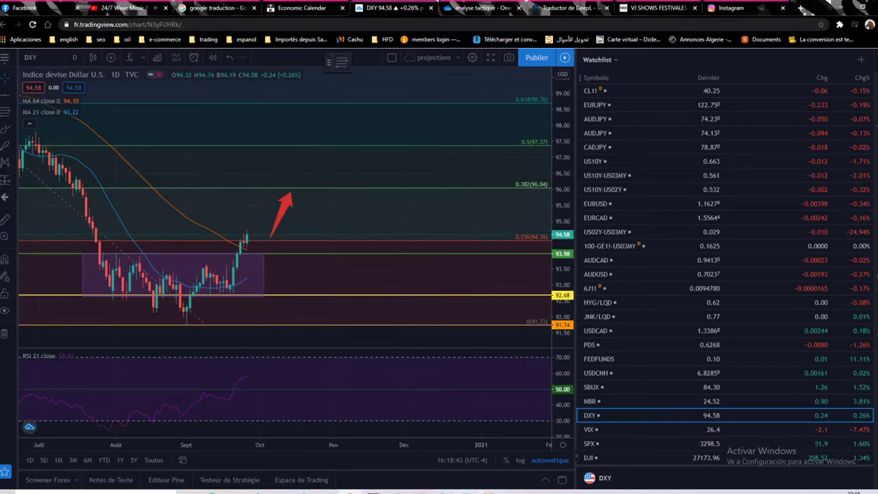
Bring up the CFTC COT REPORT PIVOT workbook and examine the leveraged money long, short and spread charts on the financial OI sheet
mouse_move(466, 491)
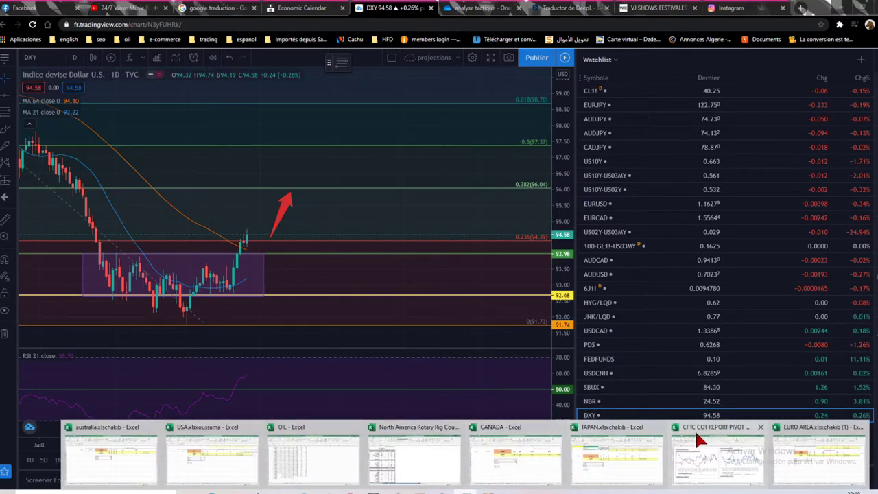
click(694, 429)
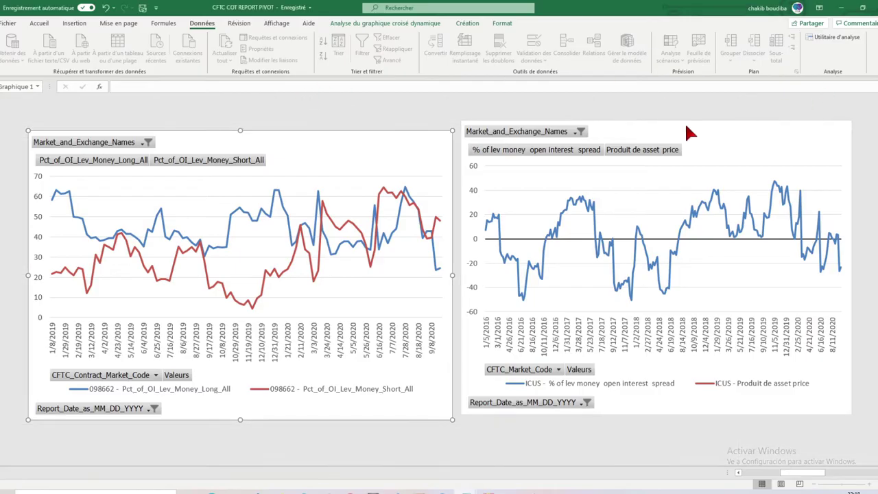
key(alt+Tab)
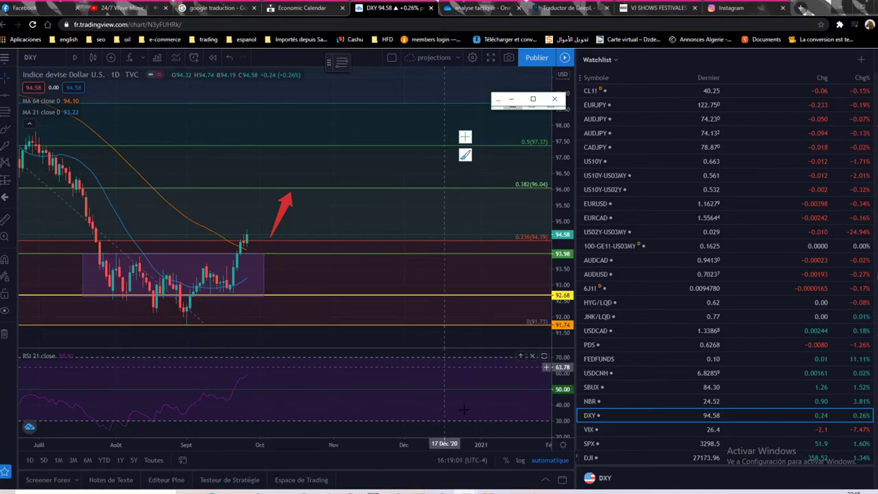
click(531, 98)
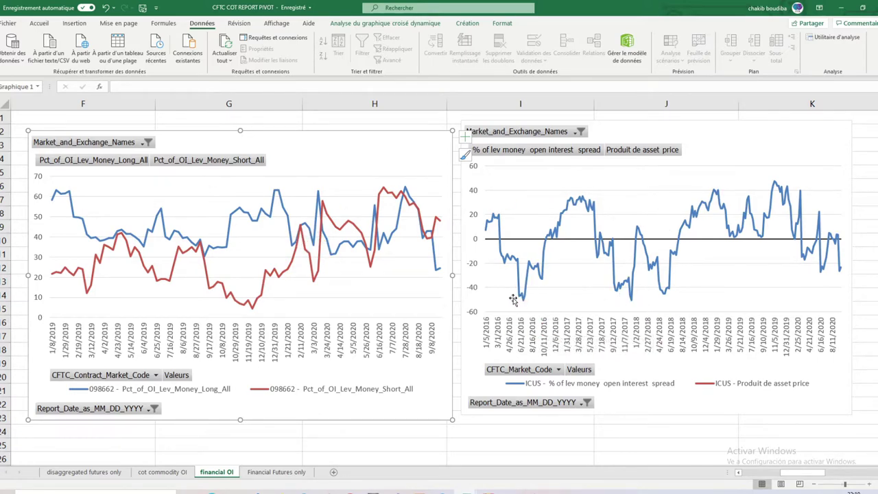
mouse_move(531, 266)
mouse_move(438, 271)
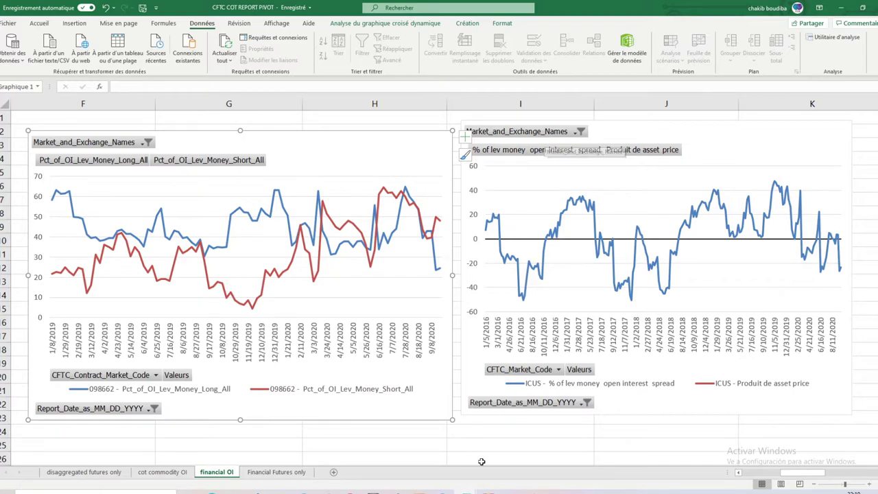
Switch back to the TradingView chart and load EURUSD from the watchlist
mouse_move(466, 491)
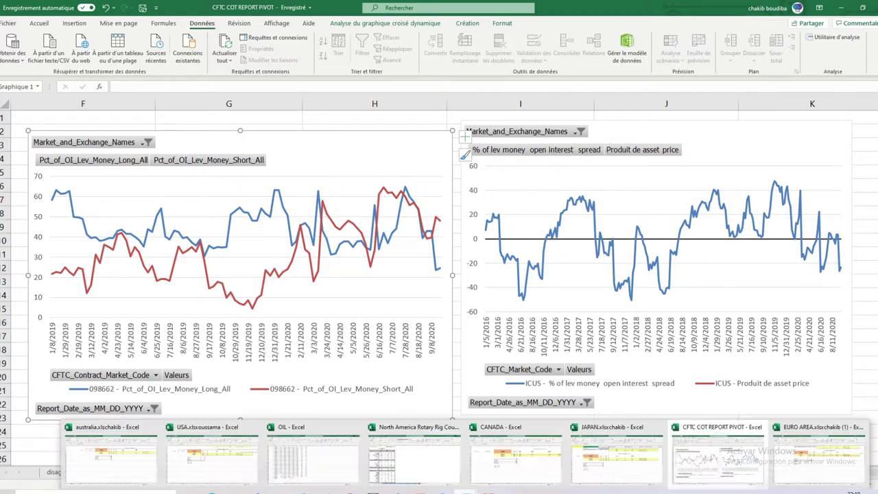
mouse_move(370, 491)
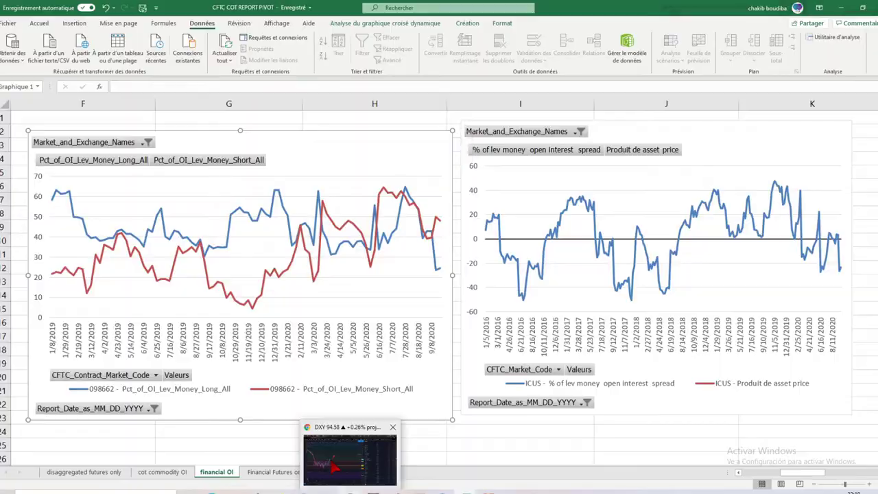
click(334, 467)
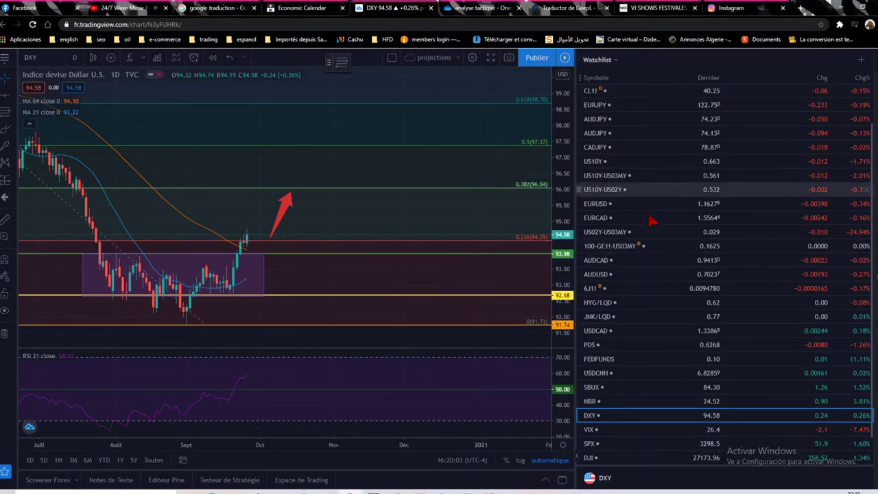
scroll(648, 427, down, 1)
scroll(648, 412, down, 1)
scroll(645, 421, up, 4)
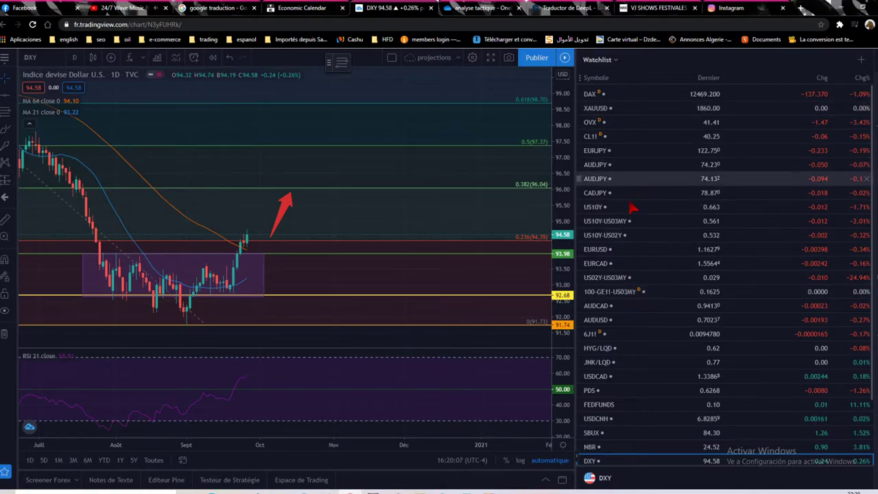
click(635, 252)
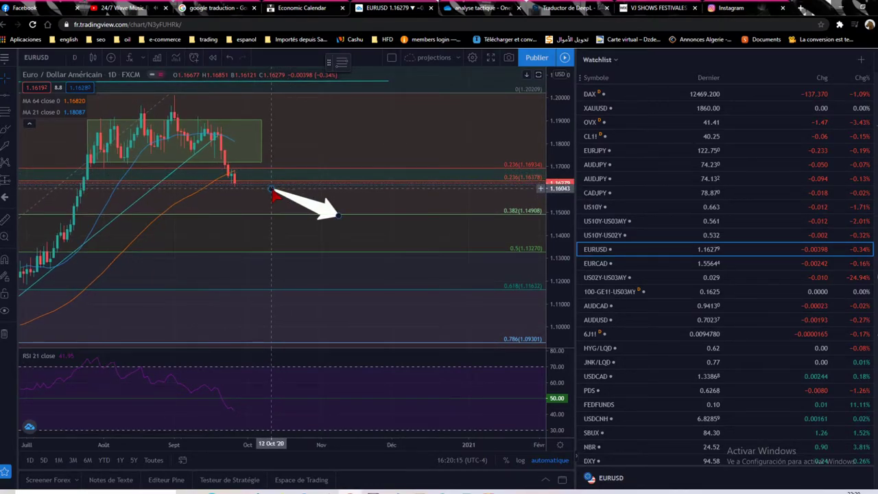
Reshape the white EURUSD arrow to fall from about 1.16700 to about 1.15017 and place it in early October 2020, beside the latest candles
drag(271, 189, 274, 174)
mouse_move(339, 217)
mouse_down()
mouse_move(291, 203)
mouse_move(292, 211)
mouse_up()
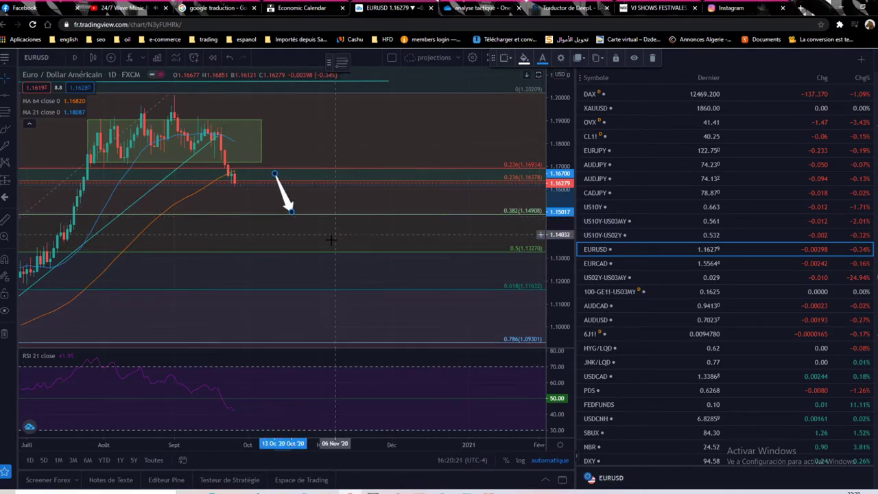
mouse_move(301, 228)
mouse_down()
mouse_move(346, 227)
mouse_move(387, 159)
mouse_up()
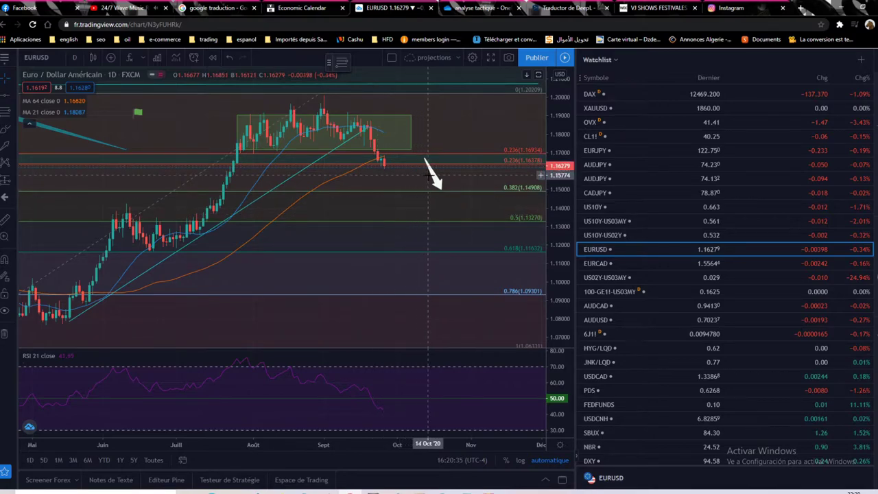
drag(435, 178, 417, 180)
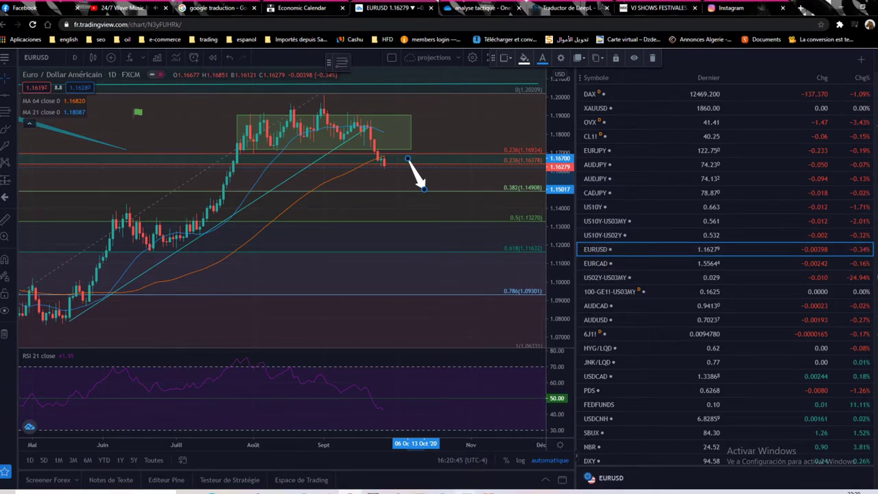
In the CFTC COT REPORT PIVOT workbook, filter the leveraged money spread chart's market names to only EURO FX - CHICAGO MERCANTILE
mouse_move(466, 491)
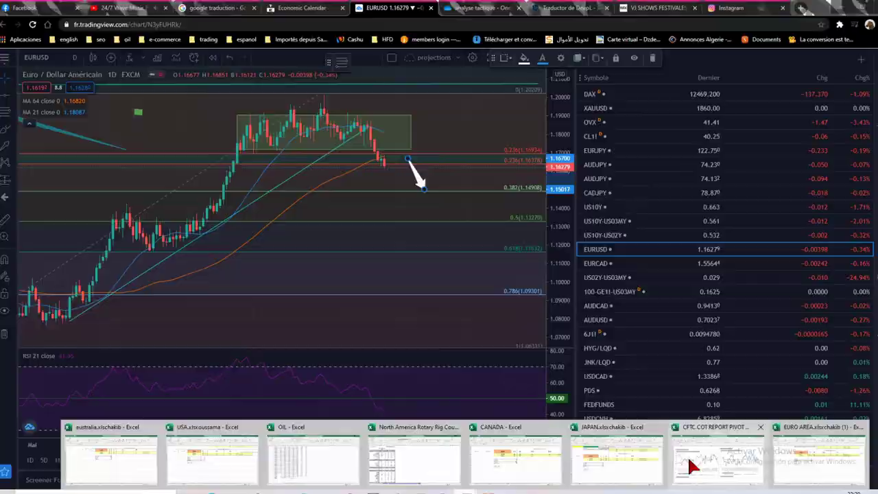
click(677, 440)
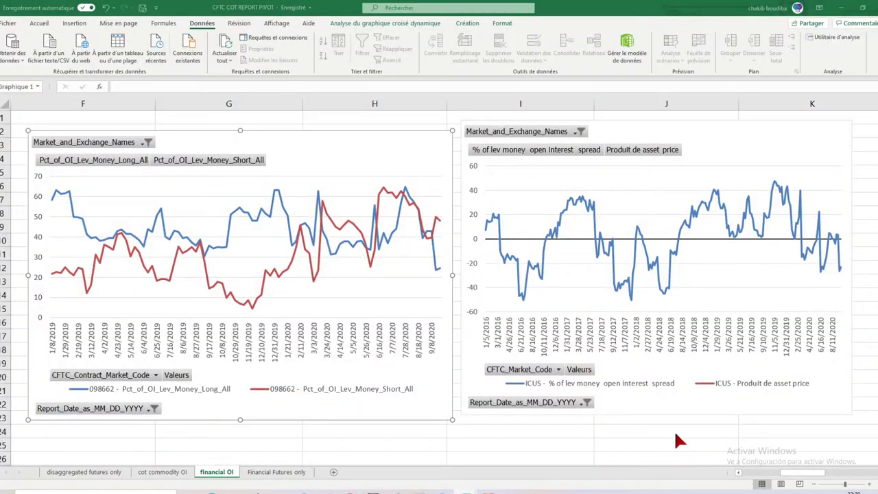
click(536, 134)
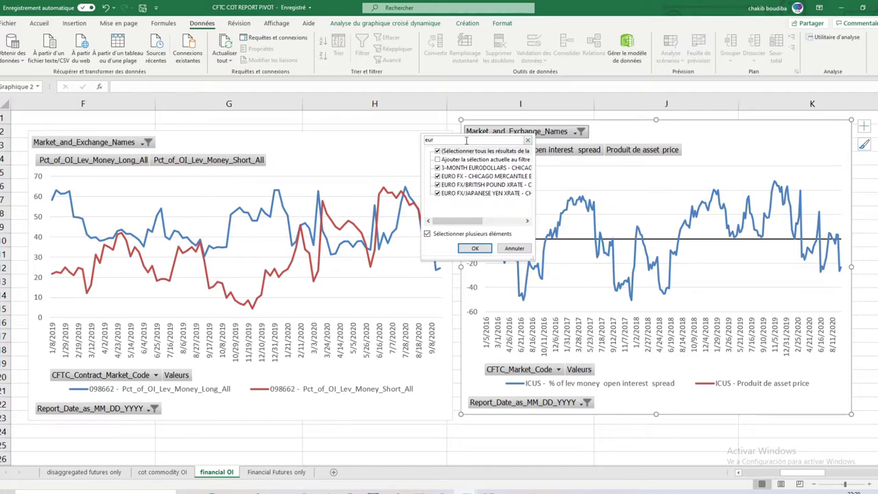
click(437, 152)
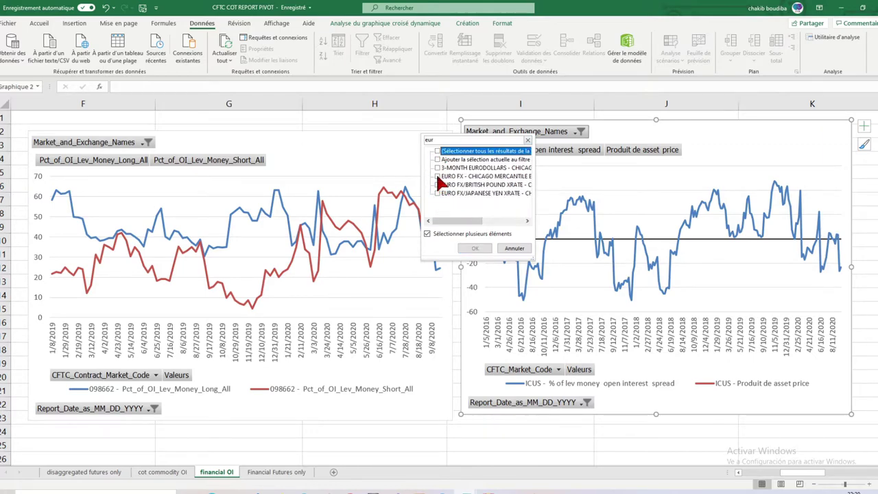
click(437, 177)
click(473, 248)
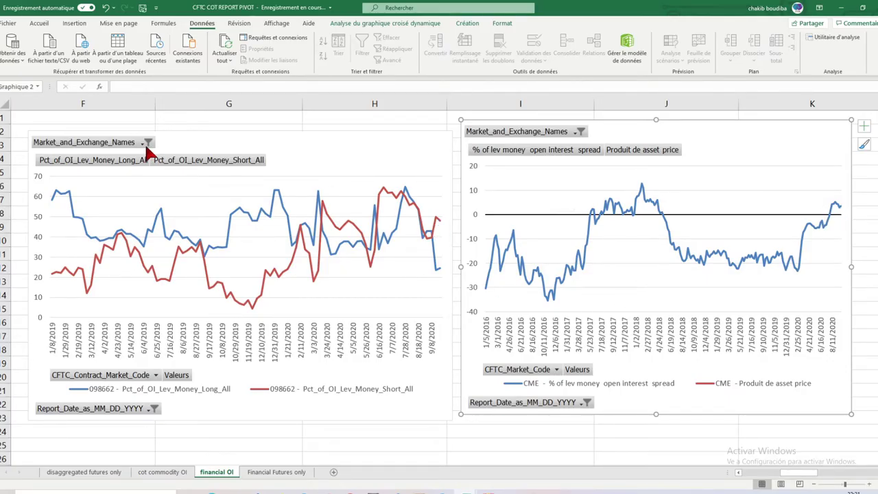
Filter the leveraged money long and short percentage chart to the EURO FX - CHICAGO MERCANTILE market and review its curves
click(83, 146)
click(83, 142)
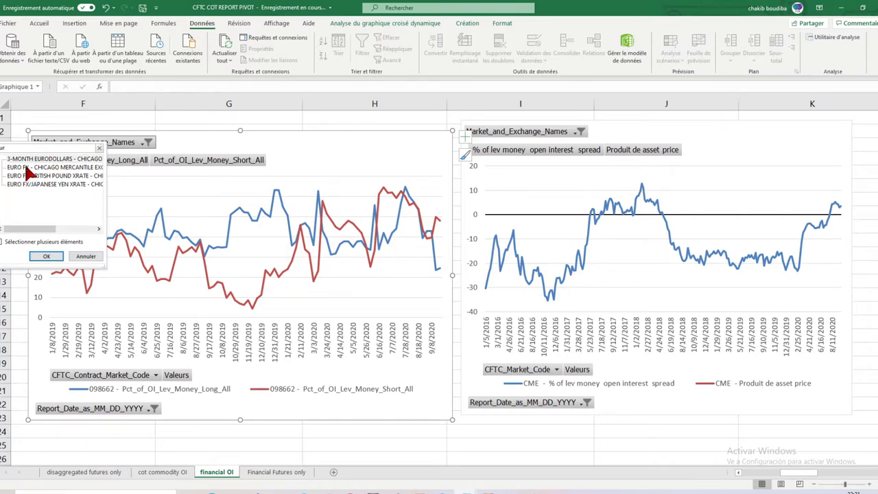
click(29, 168)
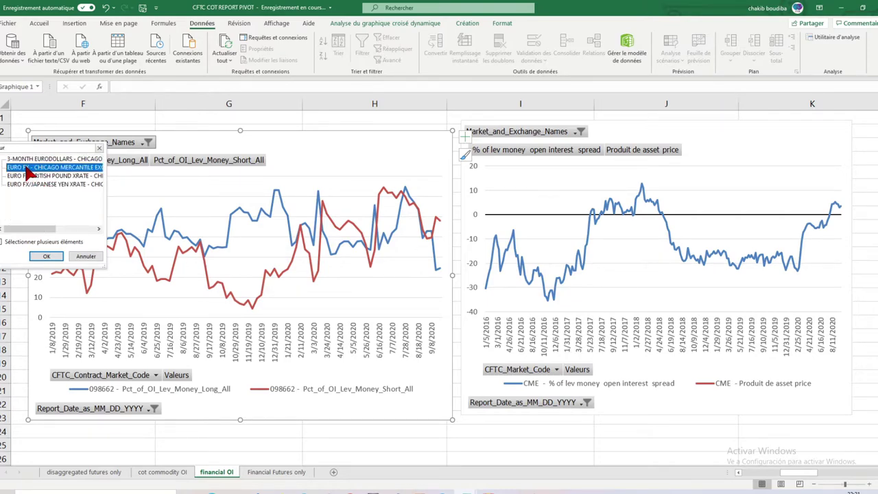
click(47, 256)
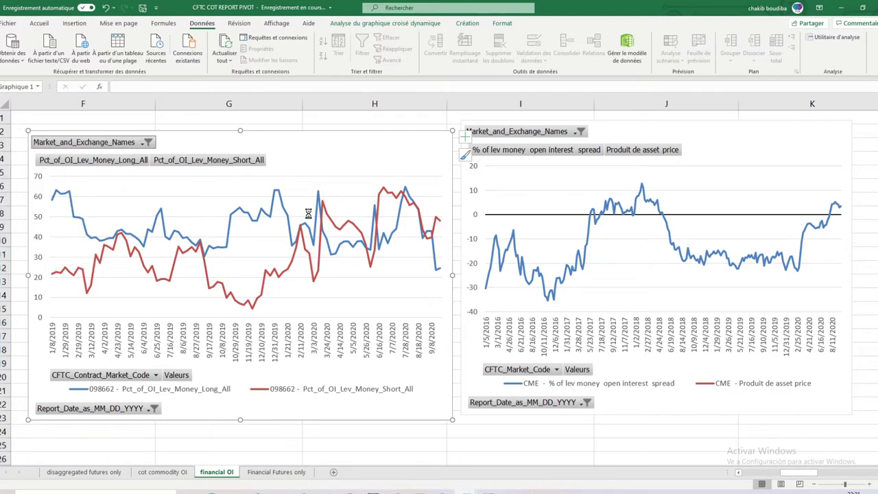
scroll(308, 213, right, 1)
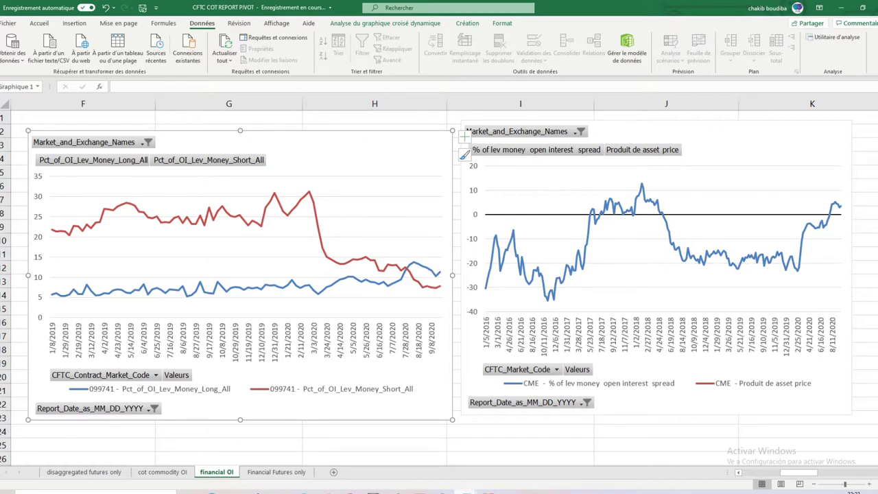
Switch to TradingView, load EURJPY and reposition its red arrow to fall from about 122.124 to about 120.216 in October 2020
mouse_move(465, 491)
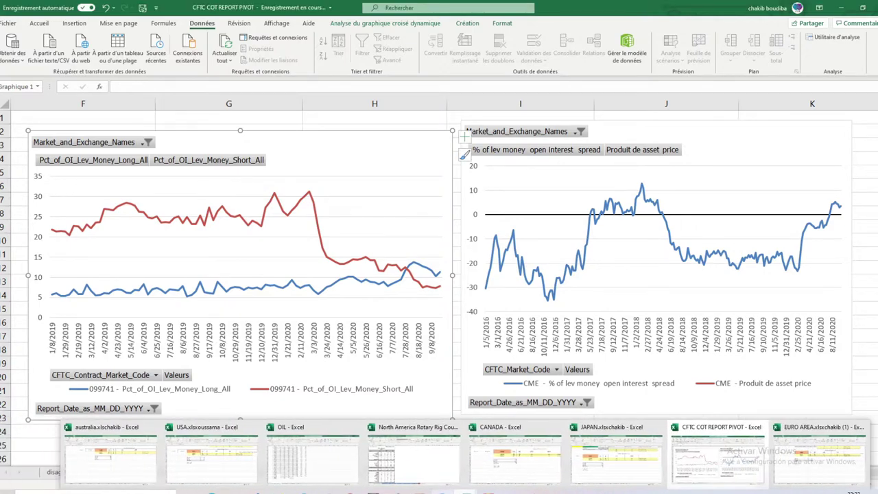
mouse_move(384, 490)
click(343, 474)
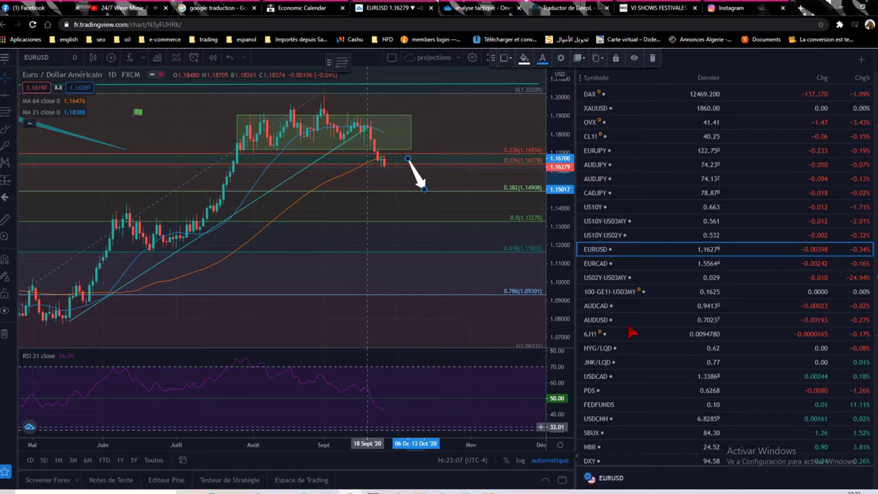
click(626, 151)
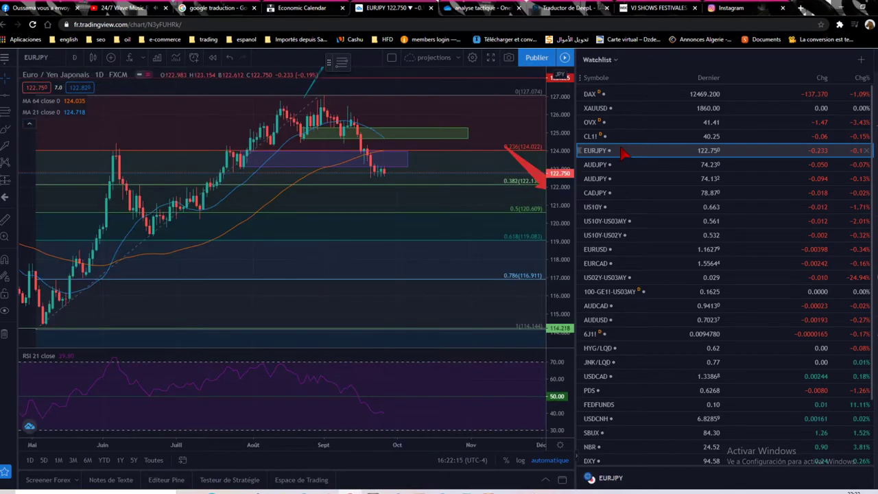
mouse_move(526, 169)
mouse_down()
mouse_move(441, 172)
mouse_move(457, 186)
mouse_move(430, 183)
mouse_up()
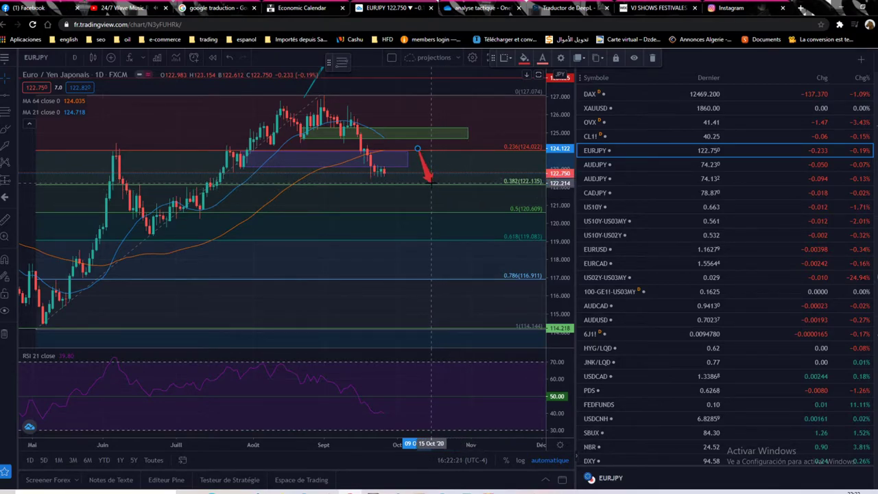
click(447, 164)
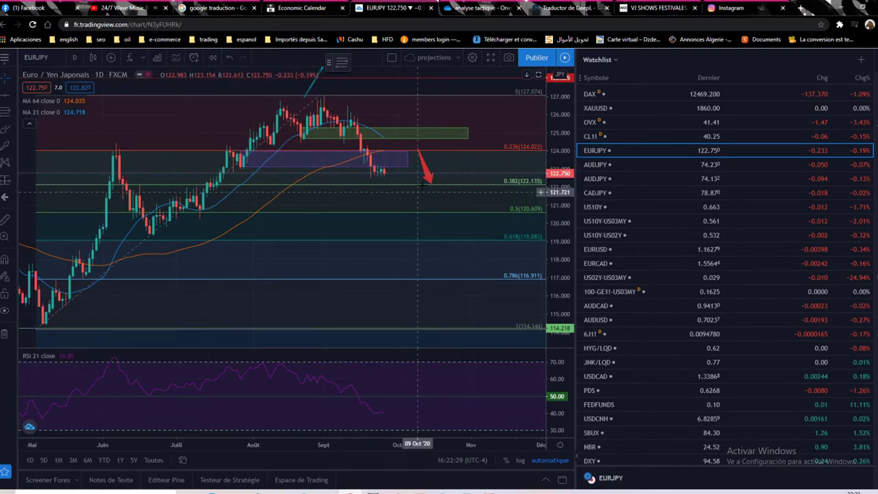
drag(424, 170, 421, 206)
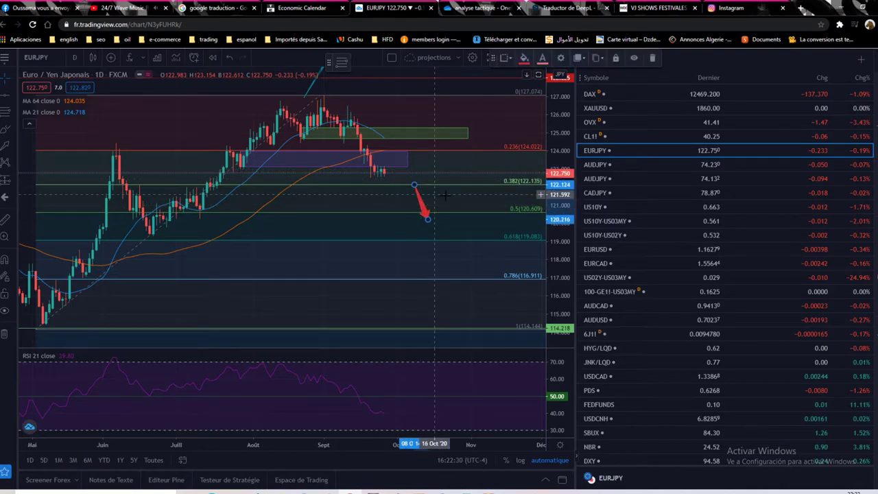
click(439, 206)
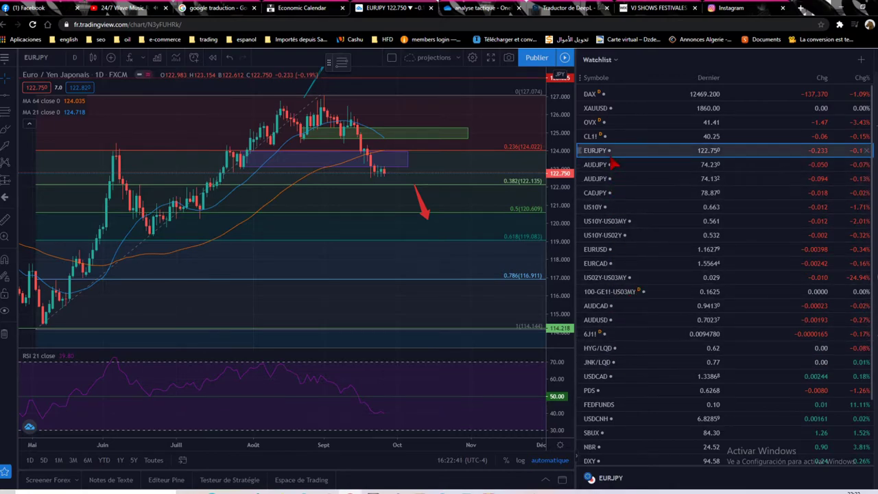
Load AUDUSD and reshape its white arrow to fall from about 0.7235 to about 0.695 in October 2020, beside the latest candles
click(628, 322)
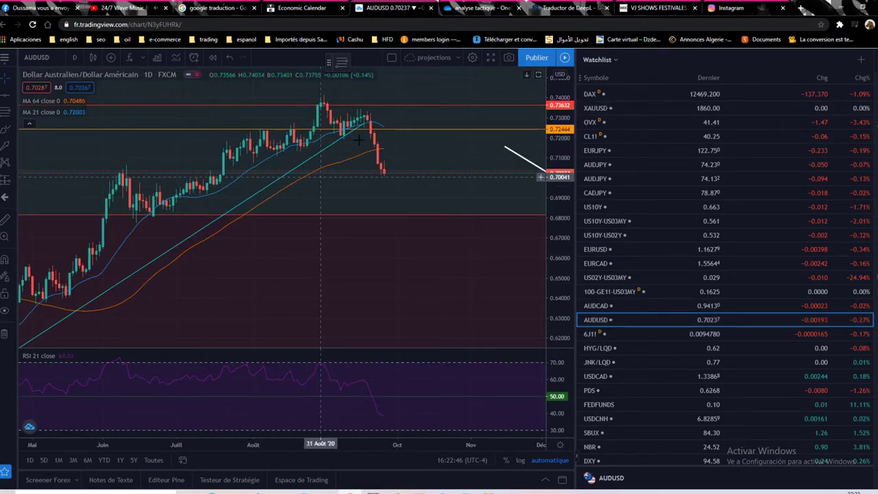
drag(507, 149, 427, 131)
drag(528, 190, 453, 186)
click(445, 147)
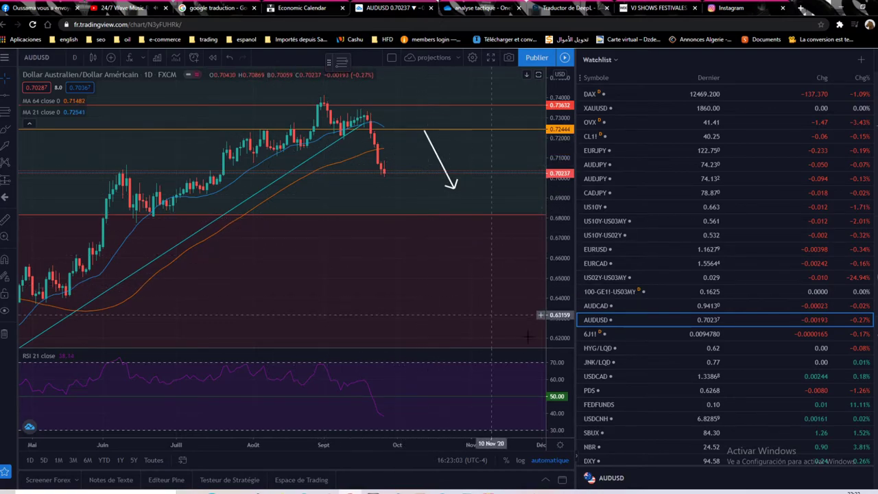
Load the AUDJPY daily chart and examine its price history from early 2020 against the trendline, Fibonacci levels and moving averages
click(637, 180)
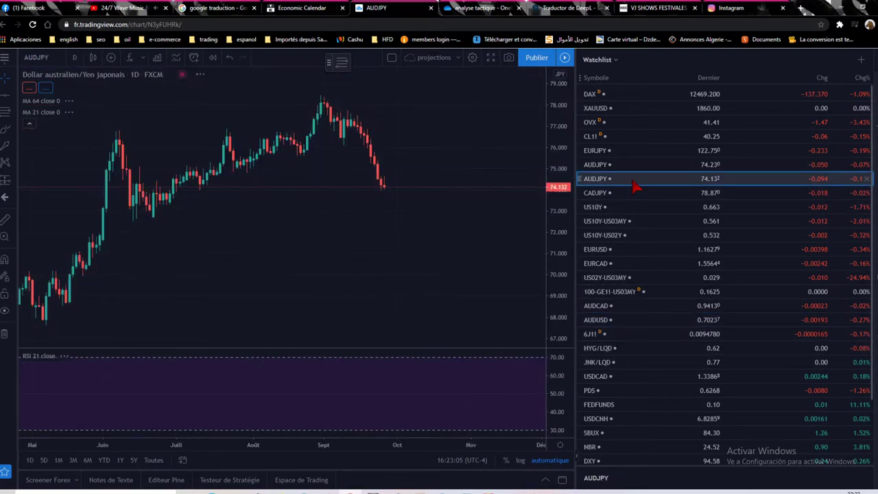
scroll(376, 177, down, 5)
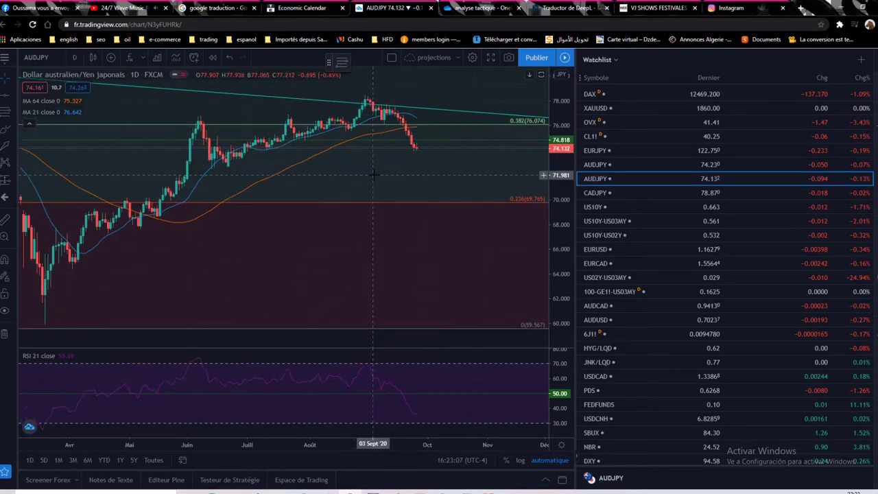
scroll(374, 175, down, 2)
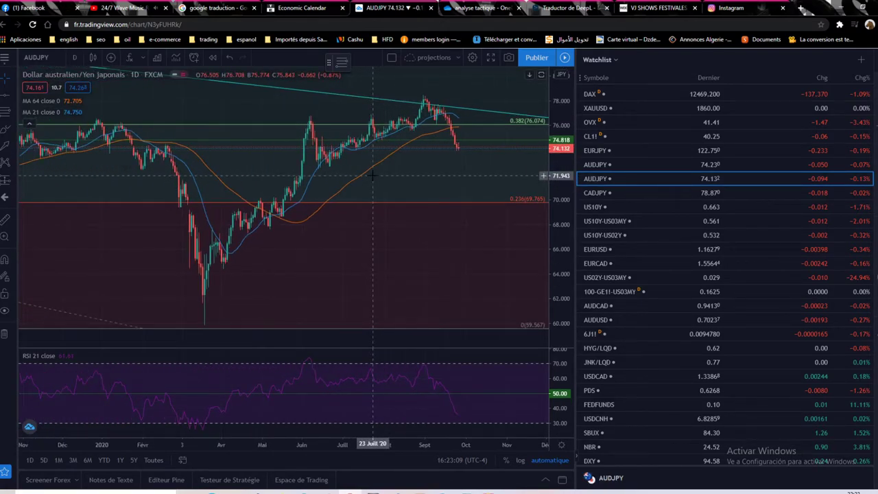
scroll(419, 185, up, 3)
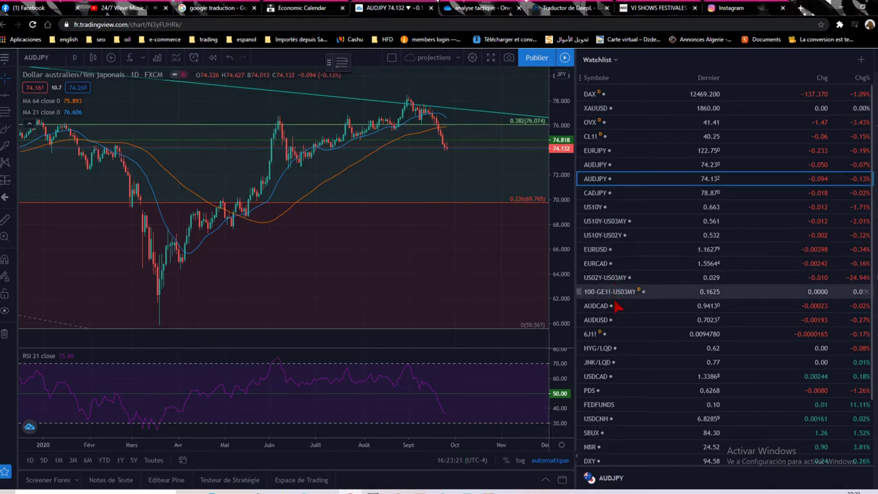
Load EURCAD and adjust the red sell arrow to fall from about 1.56261 to about 1.52654, ending on 3 November 2020
click(637, 273)
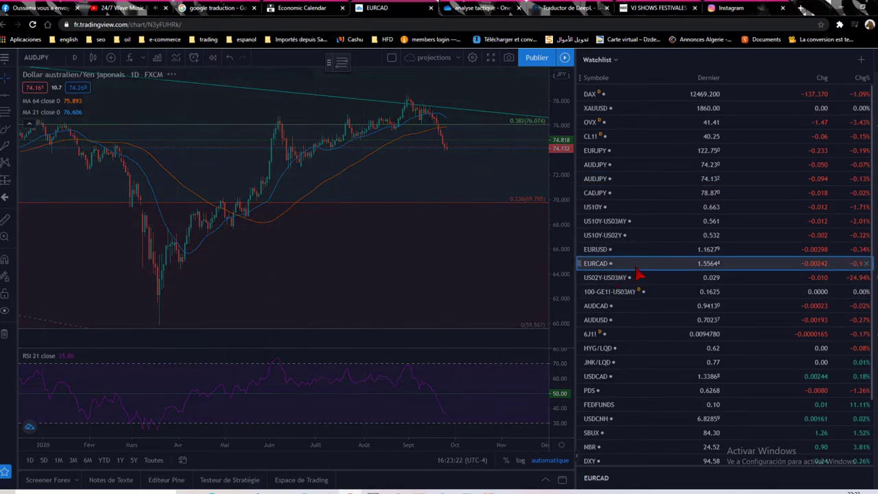
mouse_move(518, 173)
mouse_down()
mouse_move(518, 223)
mouse_move(521, 169)
mouse_move(522, 180)
mouse_move(501, 192)
mouse_up()
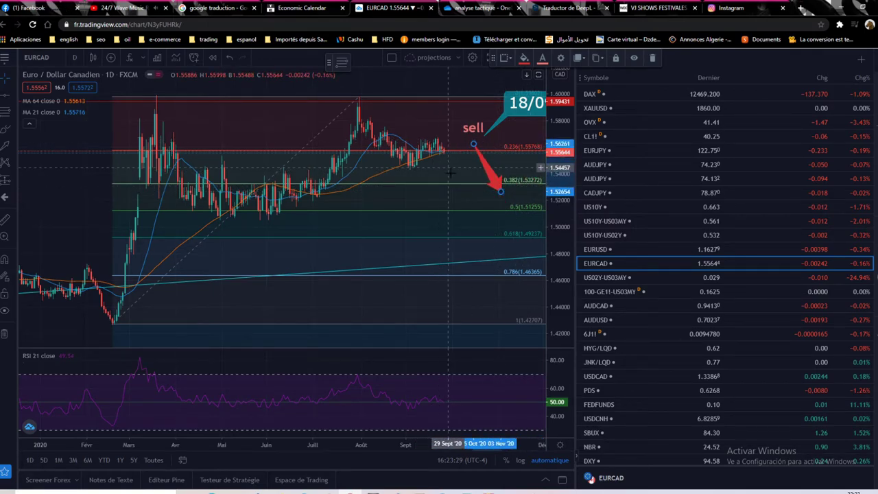